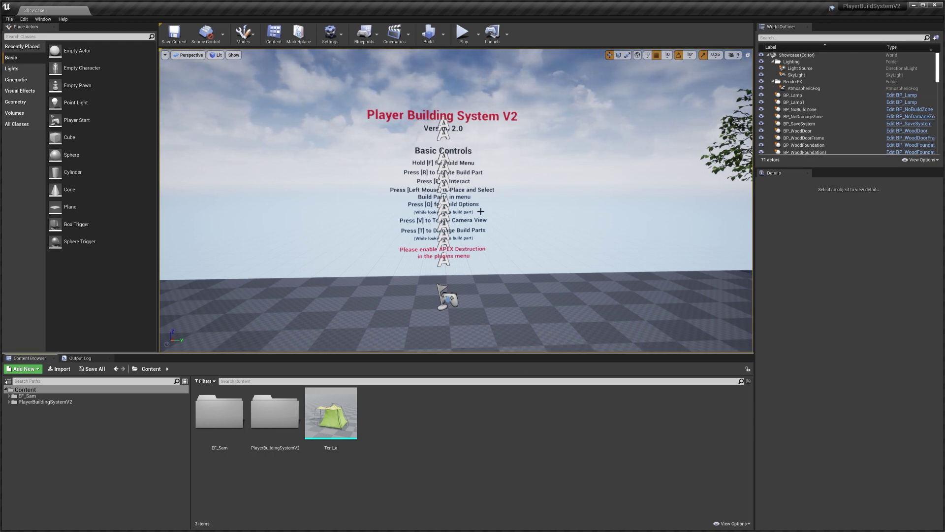
pyautogui.moveTo(561, 239); pyautogui.dragTo(689, 259, button='right')
pyautogui.press('s')
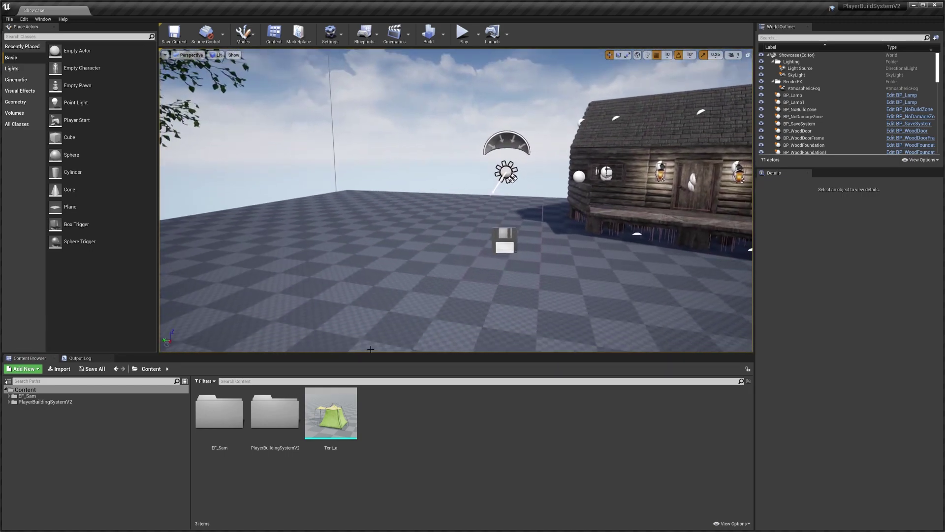
pyautogui.moveTo(444, 256); pyautogui.dragTo(450, 258, button='right')
pyautogui.press('s')
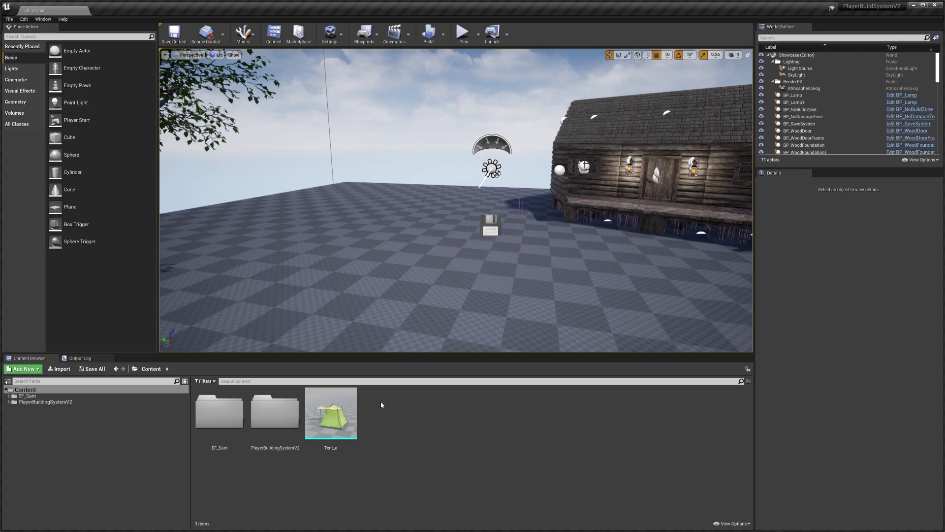
pyautogui.moveTo(392, 264); pyautogui.dragTo(402, 263, button='right')
pyautogui.press('s')
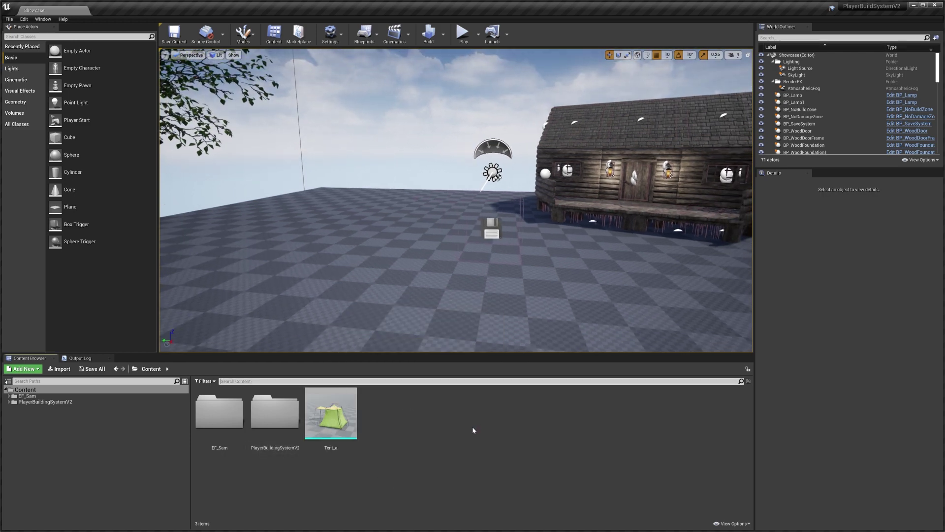
# - Create a child Blueprint class of BP_MasterBuildPart in PlayerBuildingSystemV2/Blueprints/BuildParts and name it BP_Tent
pyautogui.doubleClick(275, 411)
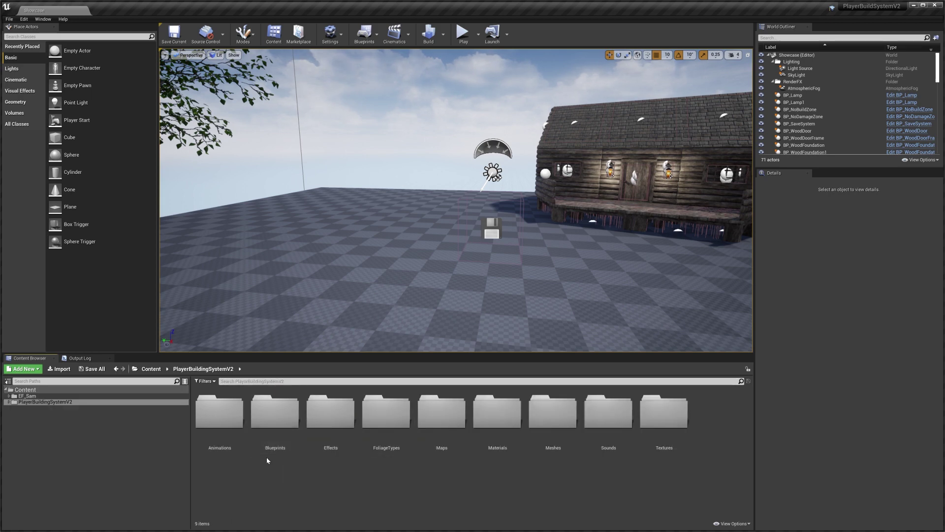
pyautogui.doubleClick(274, 411)
pyautogui.doubleClick(223, 416)
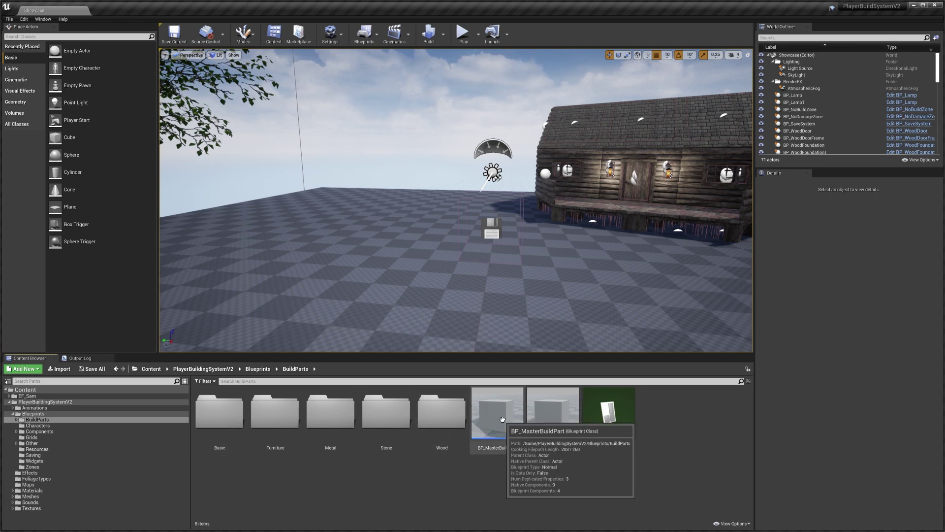
pyautogui.rightClick(498, 448)
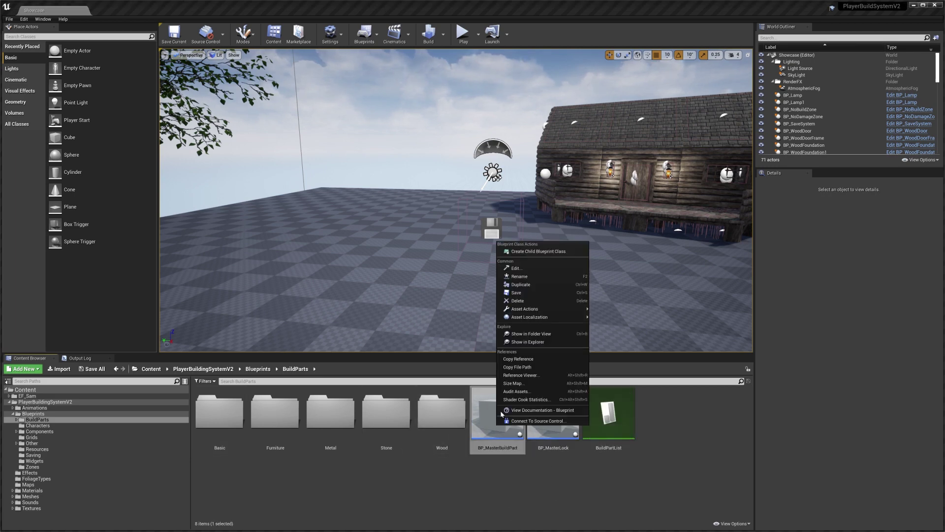
pyautogui.click(532, 252)
pyautogui.write('BP_Ten')
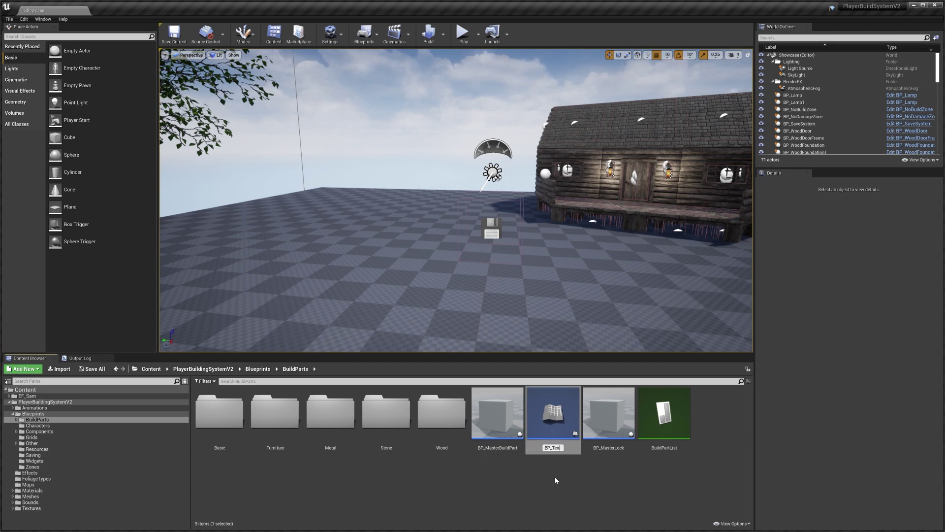
pyautogui.write('t')
pyautogui.press('Return')
# - Move BP_Tent from the BuildParts folder into its Furniture subfolder
pyautogui.moveTo(612, 420)
pyautogui.moveTo(612, 420); pyautogui.dragTo(263, 423)
pyautogui.click(284, 451)
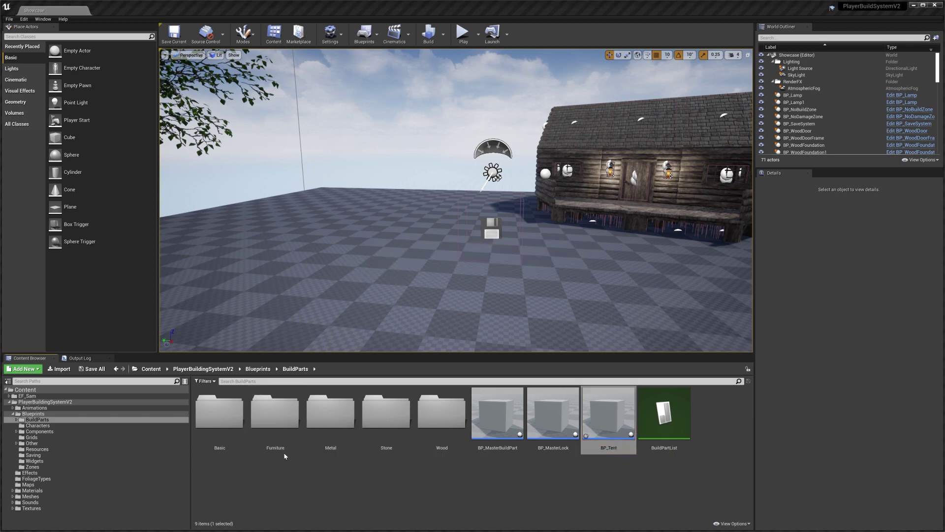
# - Open BP_Tent from the Furniture folder and dock its Blueprint editor beside the Showcase level
pyautogui.doubleClick(274, 421)
pyautogui.moveTo(461, 421)
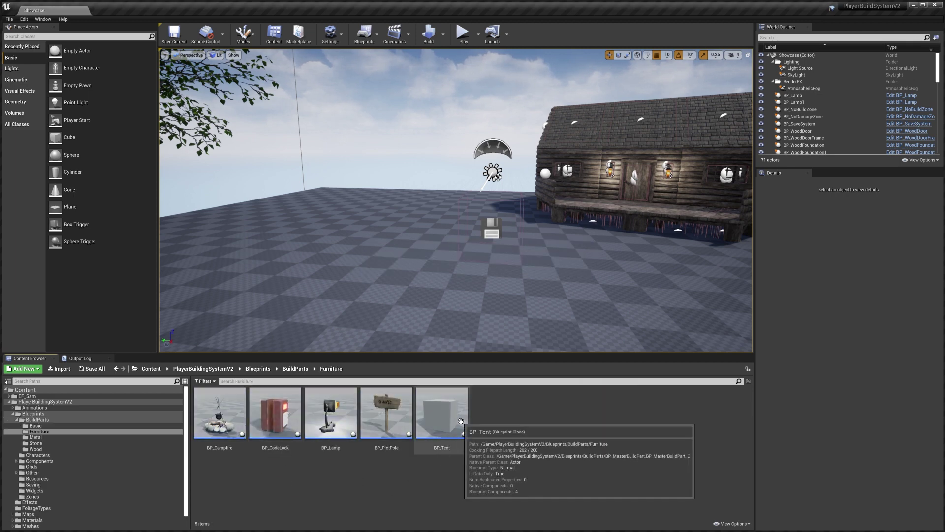
pyautogui.moveTo(460, 421); pyautogui.dragTo(548, 208)
pyautogui.moveTo(944, 315); pyautogui.dragTo(113, 14)
# - Assign the Tent_a mesh to BP_Tent's inherited StaticMesh component
pyautogui.moveTo(310, 219); pyautogui.dragTo(311, 239, button='right')
pyautogui.click(44, 64)
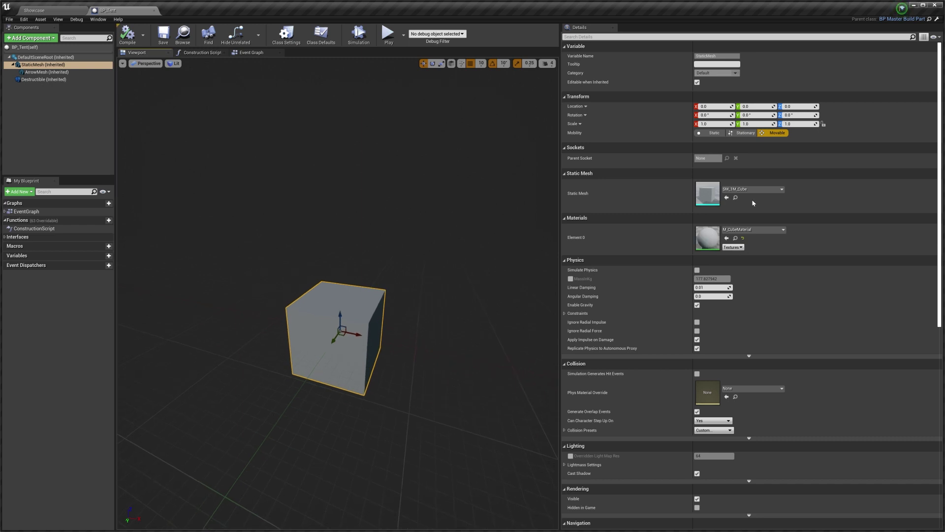
pyautogui.click(758, 190)
pyautogui.write('tent')
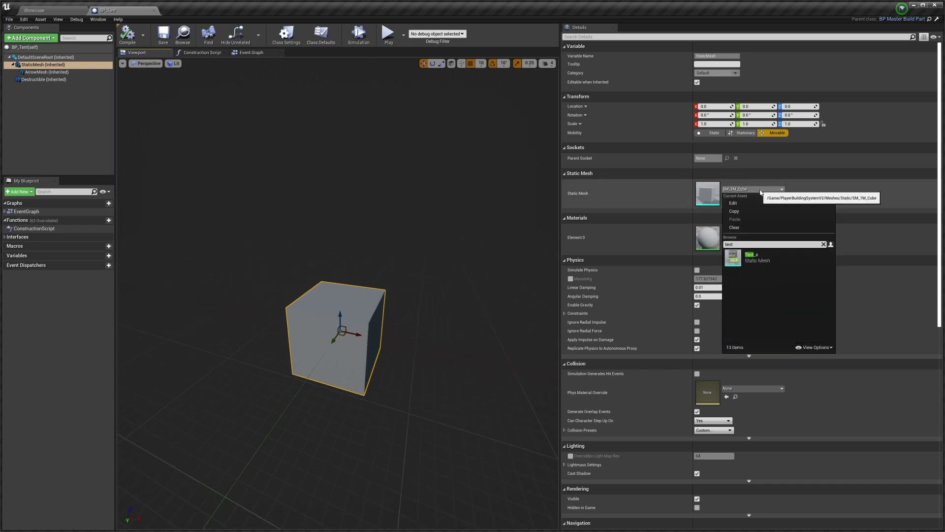
pyautogui.click(761, 257)
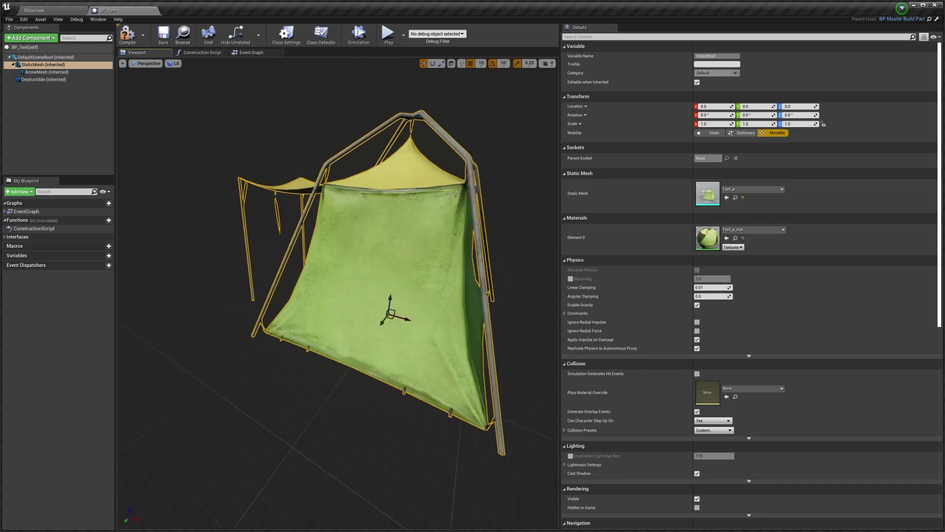
# - Examine the tent mesh in the Blueprint preview from several sides, including its entrance, canopy and poles
pyautogui.scroll(-5, 342, 266)
pyautogui.keyDown('alt'); pyautogui.moveTo(342, 266); pyautogui.dragTo(418, 261); pyautogui.keyUp('alt')
pyautogui.scroll(6, 341, 266)
pyautogui.scroll(-3, 342, 266)
pyautogui.scroll(5, 342, 265)
pyautogui.keyDown('alt'); pyautogui.moveTo(342, 266); pyautogui.dragTo(389, 246); pyautogui.keyUp('alt')
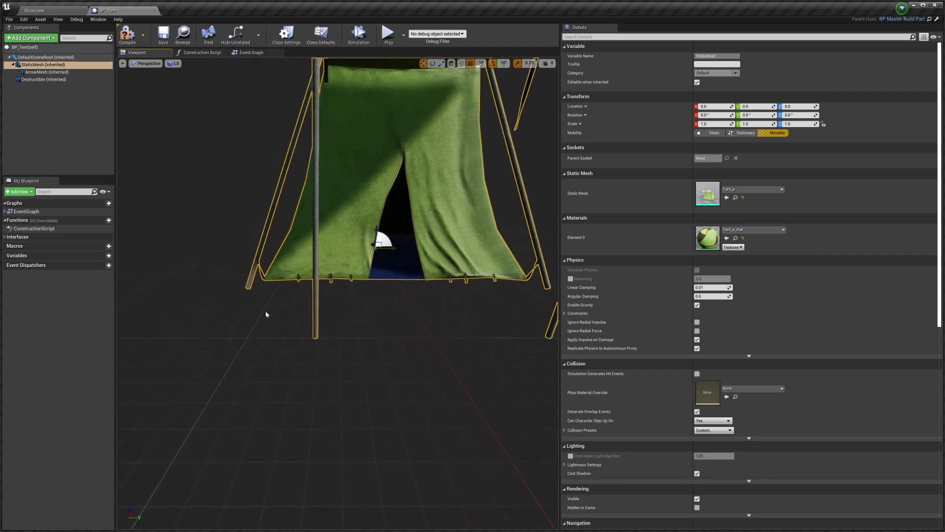
pyautogui.moveTo(194, 339); pyautogui.dragTo(310, 288)
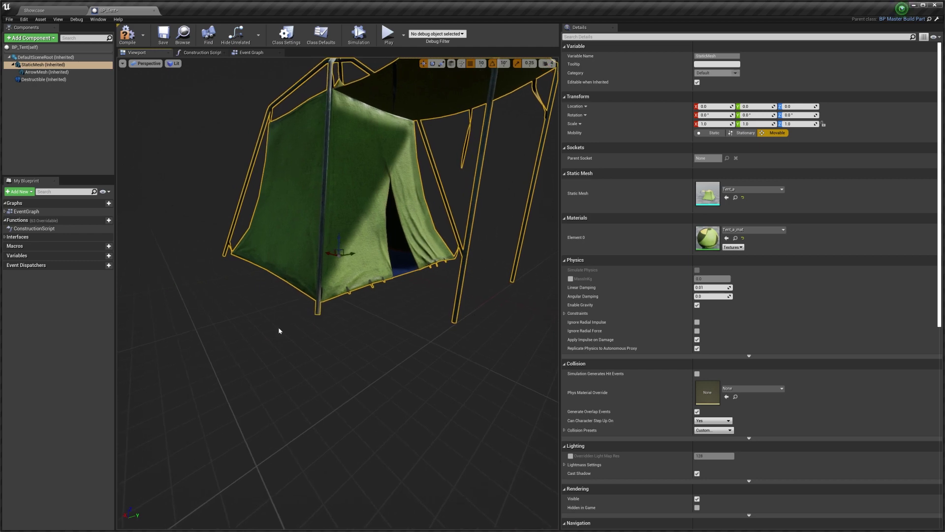
pyautogui.scroll(5, 367, 263)
pyautogui.keyDown('alt'); pyautogui.moveTo(367, 263); pyautogui.dragTo(470, 302); pyautogui.keyUp('alt')
pyautogui.scroll(-6, 366, 264)
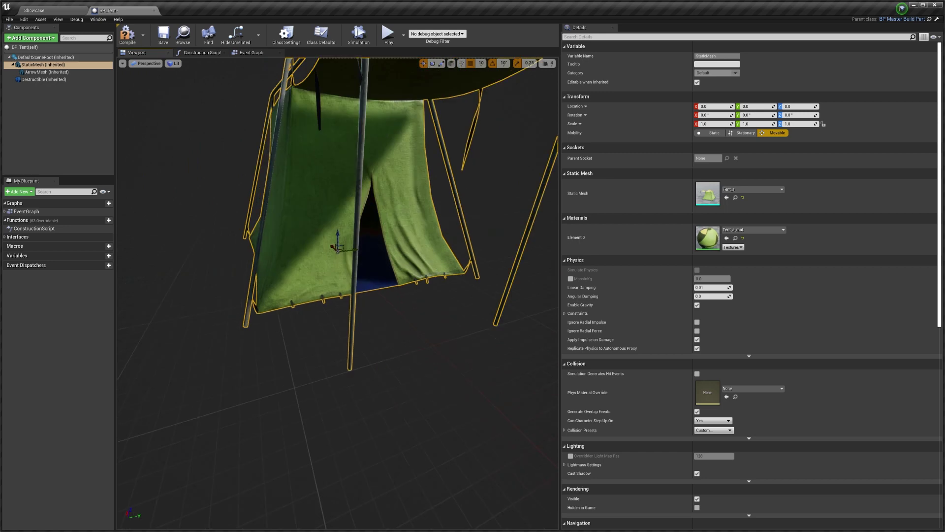
pyautogui.scroll(-6, 320, 261)
pyautogui.scroll(4, 197, 276)
pyautogui.scroll(2, 471, 302)
pyautogui.scroll(-5, 345, 275)
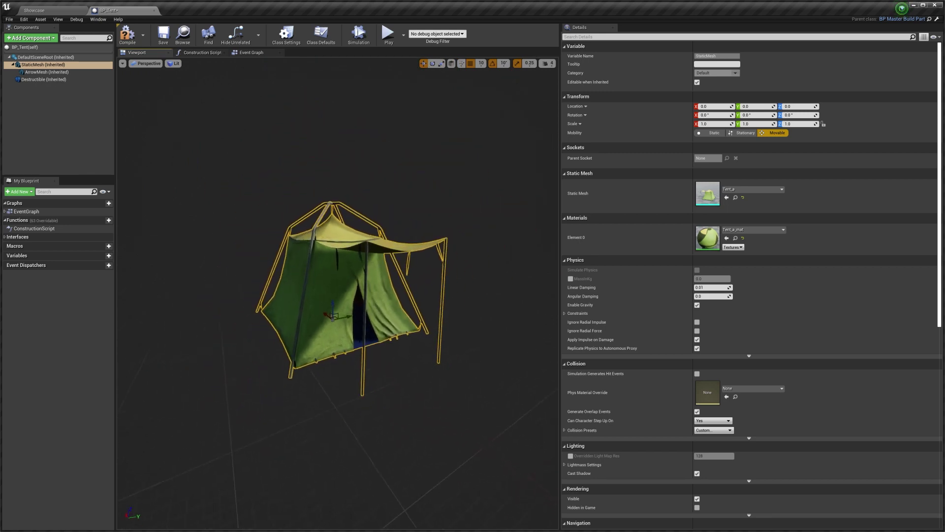
pyautogui.keyDown('alt'); pyautogui.moveTo(246, 261); pyautogui.dragTo(140, 238); pyautogui.keyUp('alt')
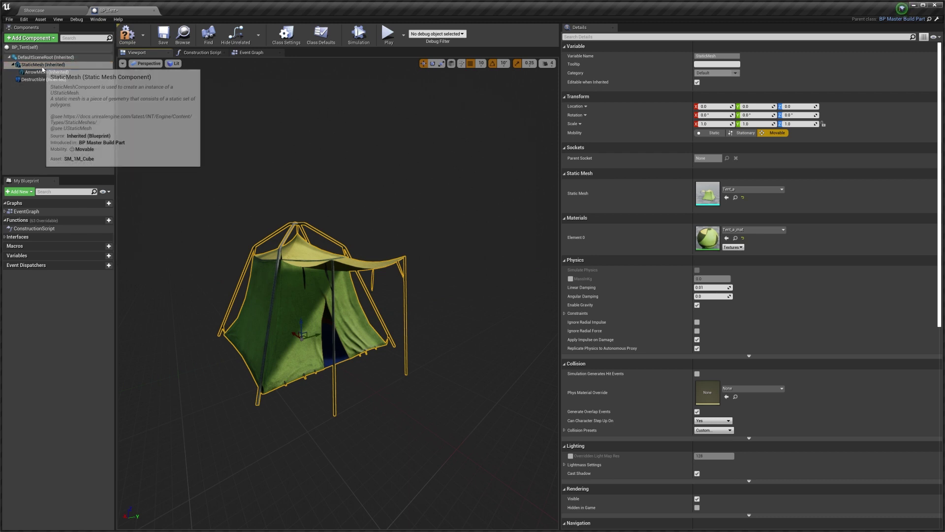
pyautogui.click(54, 39)
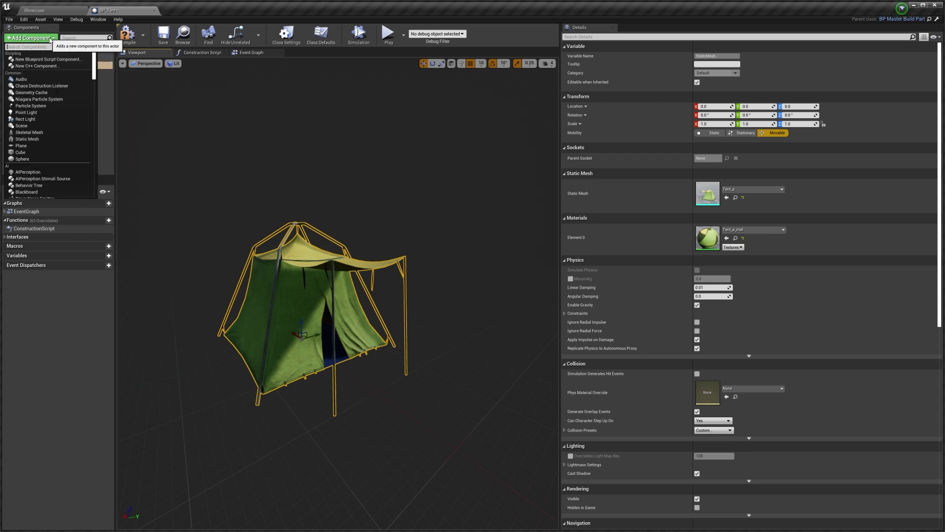
pyautogui.write('stat')
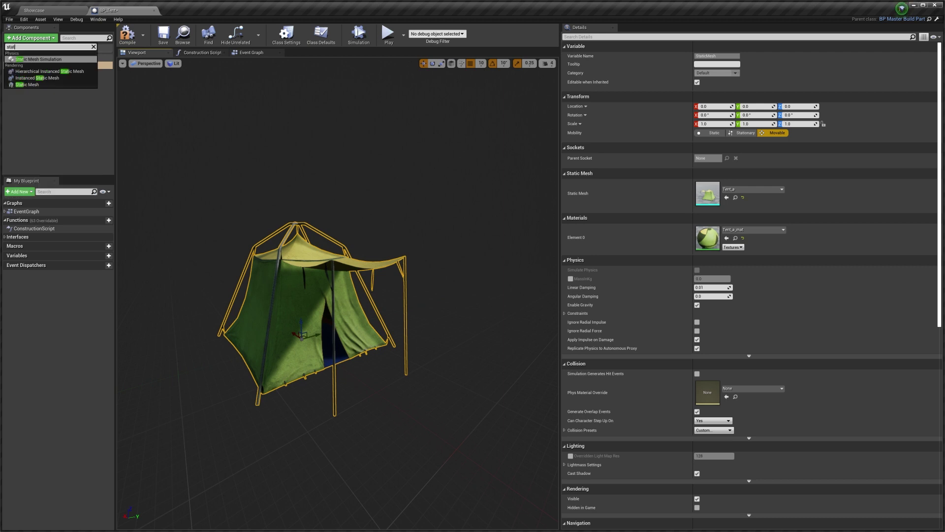
pyautogui.click(34, 97)
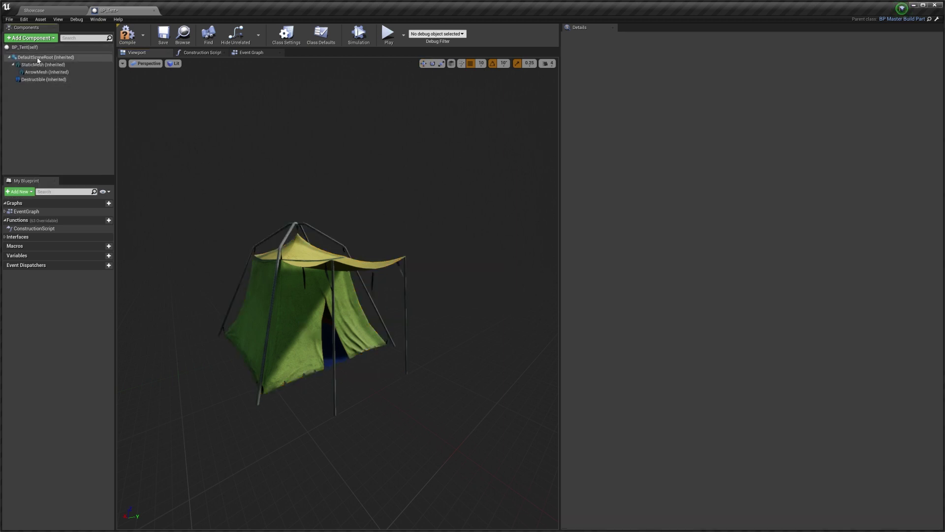
# - Compile the BP_Tent Blueprint with its new mesh
pyautogui.click(127, 37)
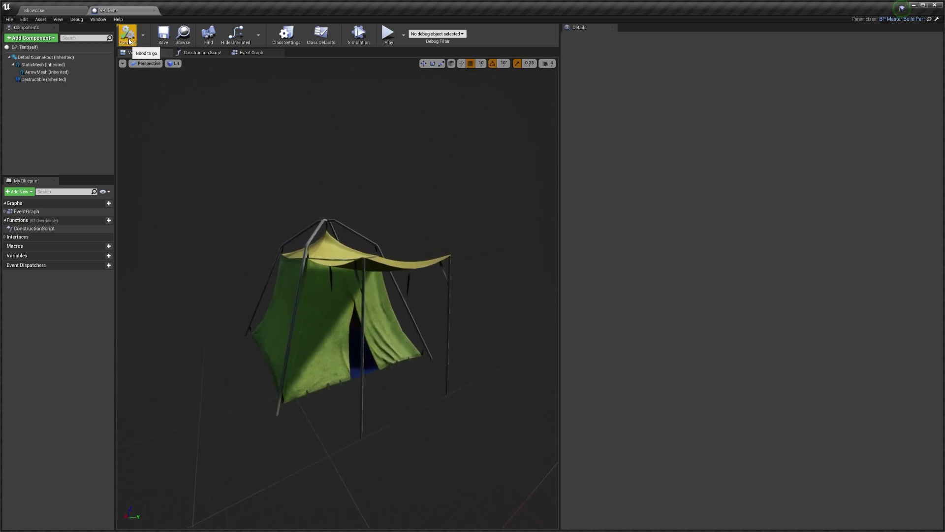
pyautogui.press('w')
pyautogui.moveTo(302, 163)
pyautogui.mouseDown(button='right')
pyautogui.moveTo(304, 173)
pyautogui.moveTo(304, 164)
pyautogui.mouseUp(button='right')
pyautogui.press('s')
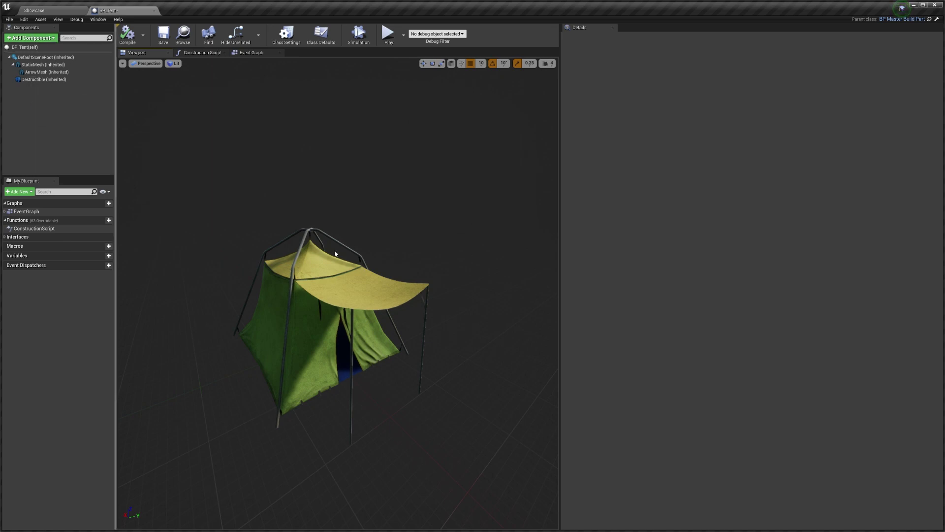
pyautogui.moveTo(389, 258); pyautogui.dragTo(376, 289)
pyautogui.moveTo(335, 203); pyautogui.dragTo(292, 203)
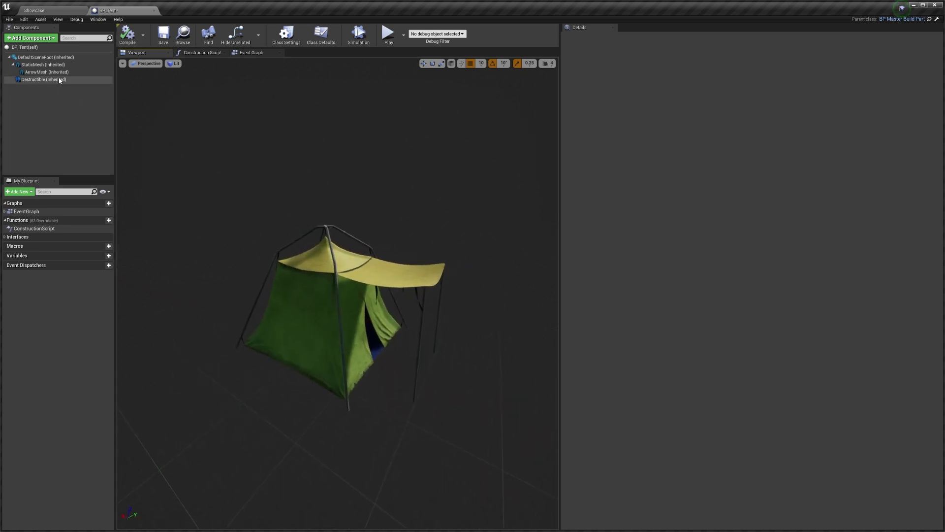
# - Add a Box Collision component under DefaultSceneRoot and name it BuildCollision
pyautogui.click(43, 60)
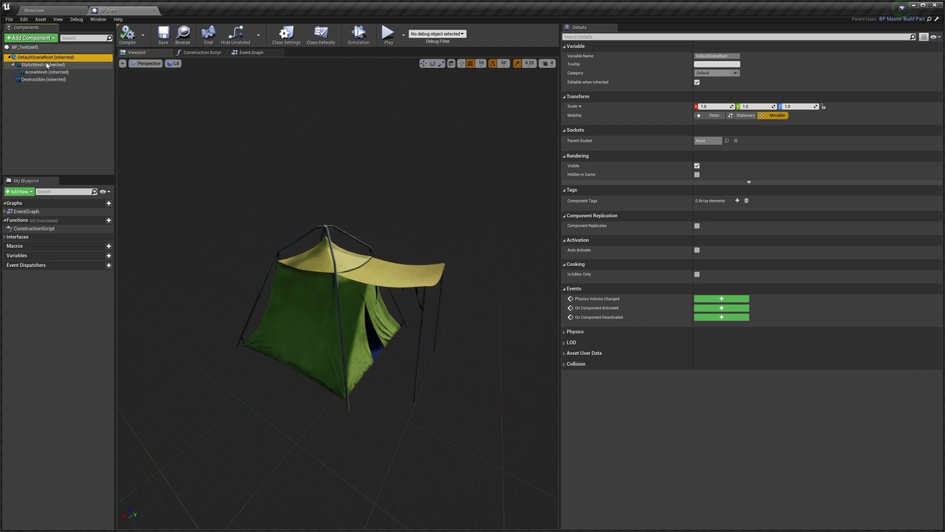
pyautogui.click(49, 39)
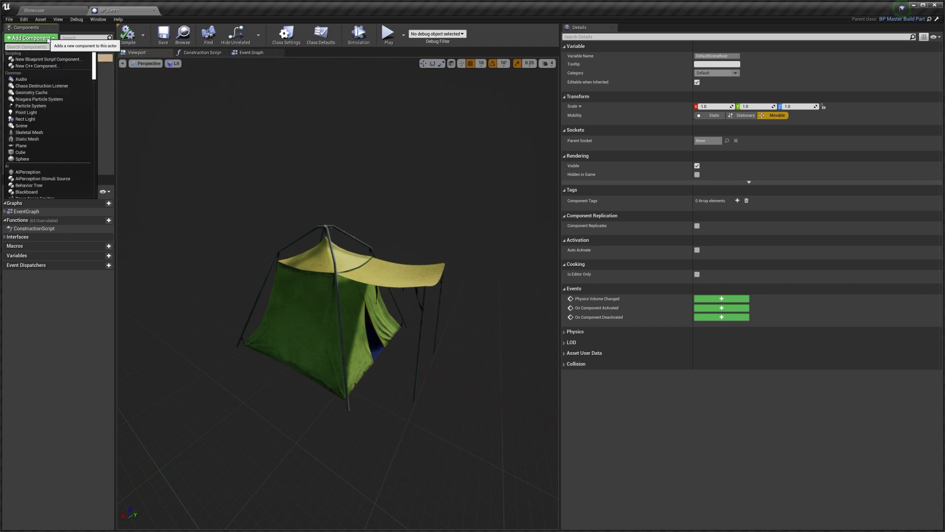
pyautogui.write('box')
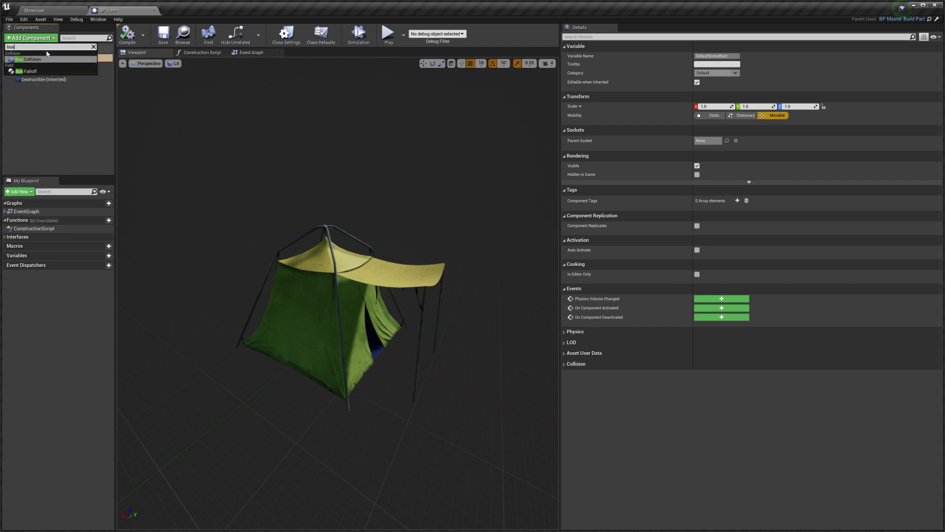
pyautogui.click(45, 61)
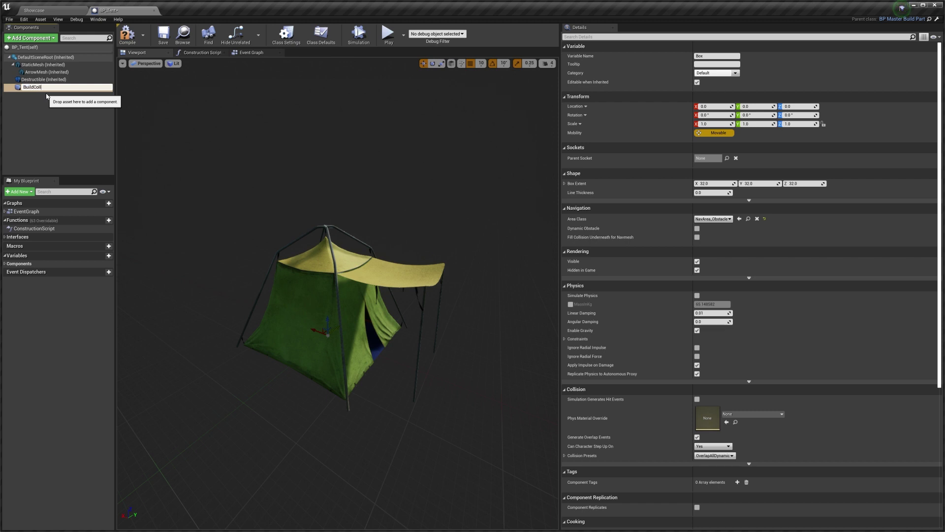
pyautogui.write('ion')
pyautogui.press('Return')
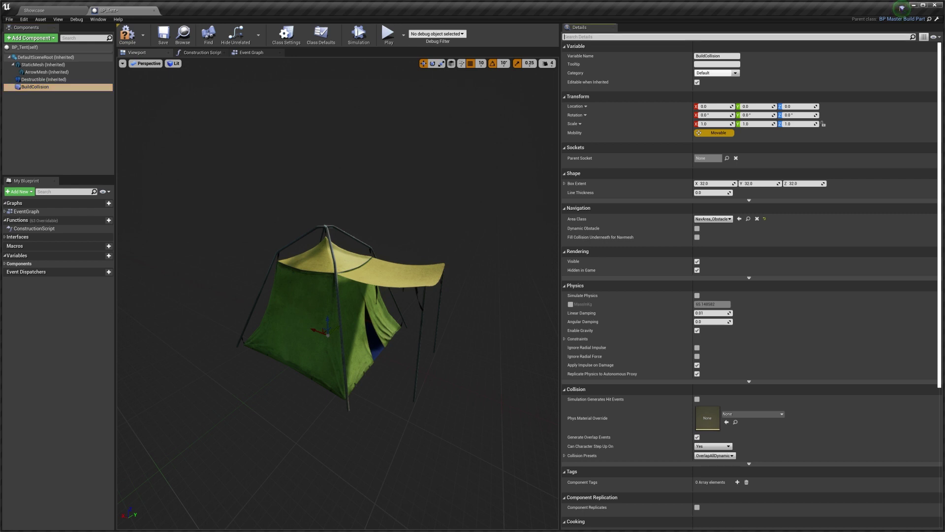
# - Add the component tag BuildCollision to the collision box and compile the Blueprint
pyautogui.click(679, 36)
pyautogui.write('tag')
pyautogui.click(737, 58)
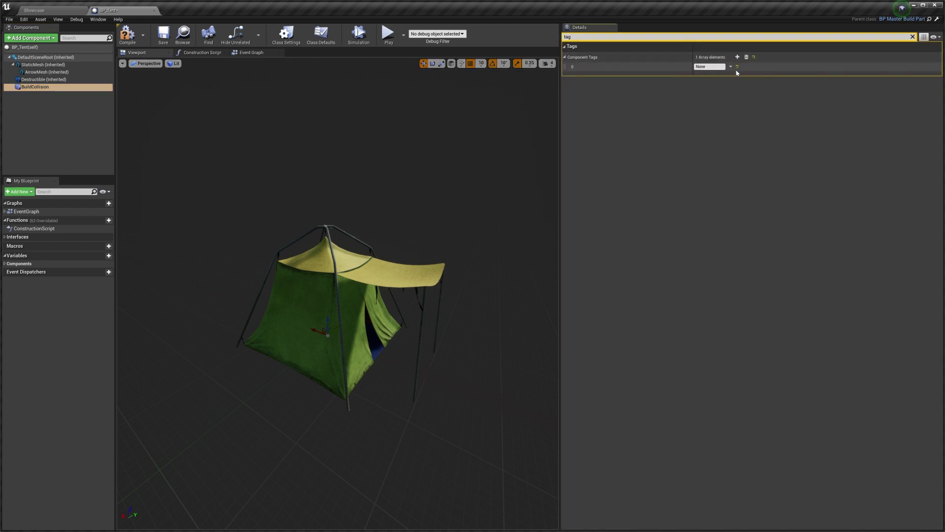
pyautogui.click(711, 66)
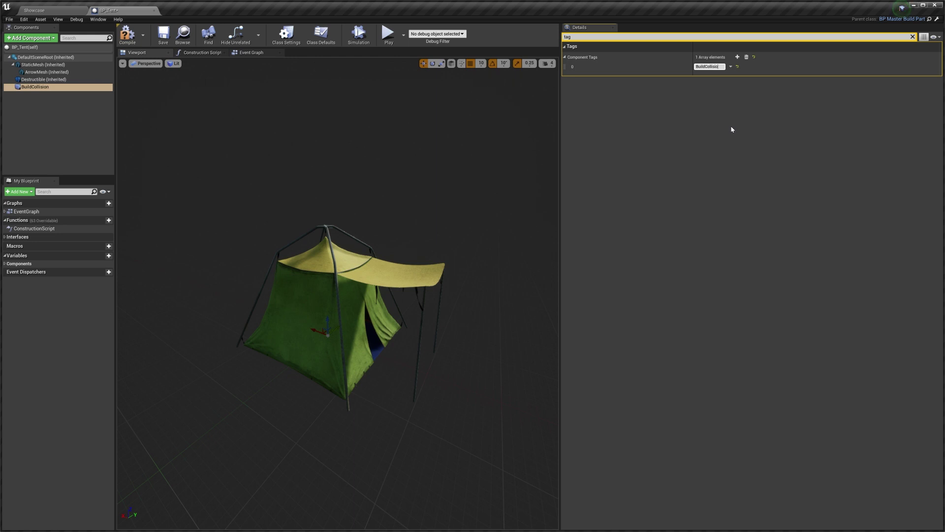
pyautogui.click(719, 66)
pyautogui.click(134, 44)
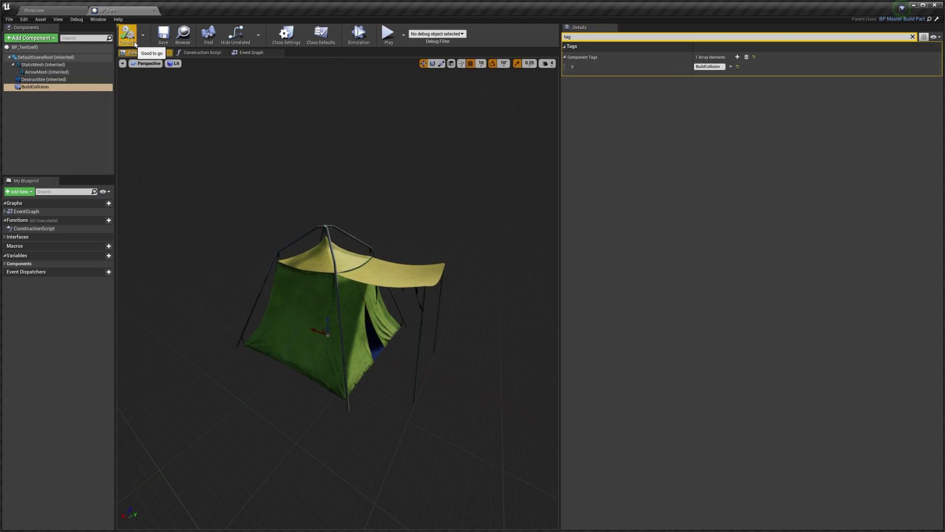
# - Scale up the BuildCollision box to roughly the size of the tent's enclosed body
pyautogui.moveTo(305, 285); pyautogui.dragTo(346, 311, button='right')
pyautogui.press('w')
pyautogui.press('d')
pyautogui.press('a')
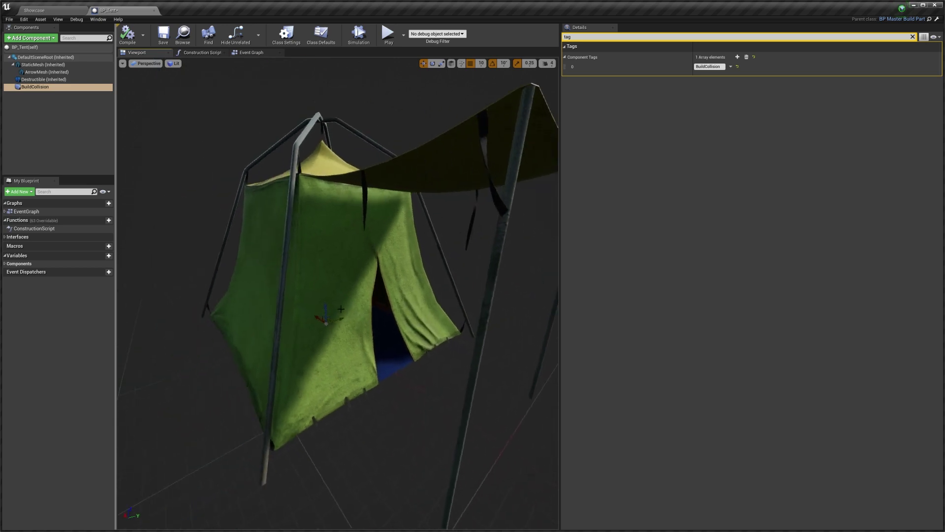
pyautogui.moveTo(322, 277)
pyautogui.mouseDown(button='right')
pyautogui.moveTo(323, 265)
pyautogui.moveTo(323, 276)
pyautogui.mouseUp(button='right')
pyautogui.press('w')
pyautogui.press('s')
pyautogui.press('r')
pyautogui.moveTo(315, 279)
pyautogui.mouseDown()
pyautogui.moveTo(317, 301)
pyautogui.moveTo(316, 289)
pyautogui.mouseUp()
# - Raise the BuildCollision box around the tent body and fine-tune its height with position grid snapping turned off
pyautogui.moveTo(372, 280)
pyautogui.mouseDown(button='right')
pyautogui.moveTo(418, 275)
pyautogui.moveTo(371, 280)
pyautogui.mouseUp(button='right')
pyautogui.press('a')
pyautogui.moveTo(350, 266); pyautogui.dragTo(349, 249)
pyautogui.press('a')
pyautogui.press('q')
pyautogui.moveTo(307, 349)
pyautogui.mouseDown(button='right')
pyautogui.moveTo(345, 333)
pyautogui.moveTo(307, 349)
pyautogui.mouseUp(button='right')
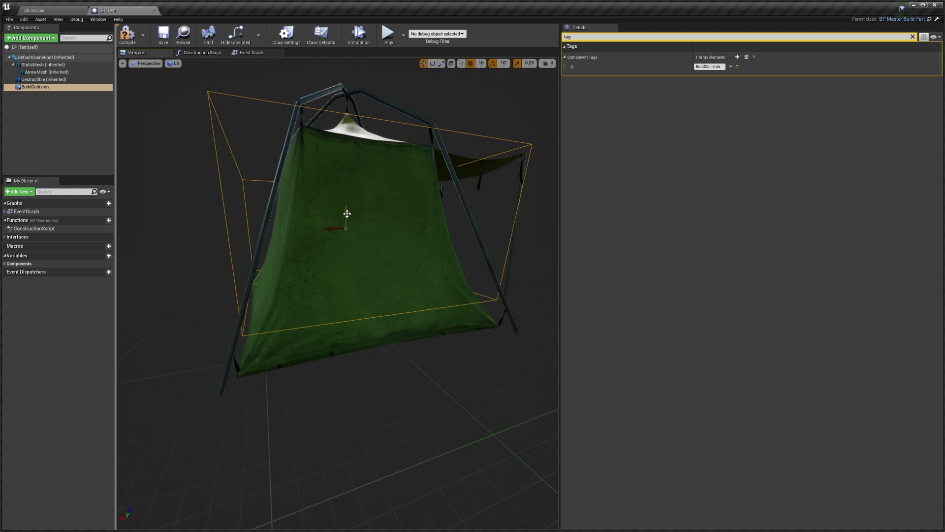
pyautogui.moveTo(346, 208); pyautogui.dragTo(346, 206)
pyautogui.click(470, 64)
pyautogui.moveTo(345, 202); pyautogui.dragTo(346, 213)
# - Turn off scale grid snapping and resize the BuildCollision box to fit the tent body and its front awning
pyautogui.moveTo(346, 213); pyautogui.dragTo(246, 265, button='right')
pyautogui.press('d')
pyautogui.press('e')
pyautogui.moveTo(382, 446); pyautogui.dragTo(366, 447, button='right')
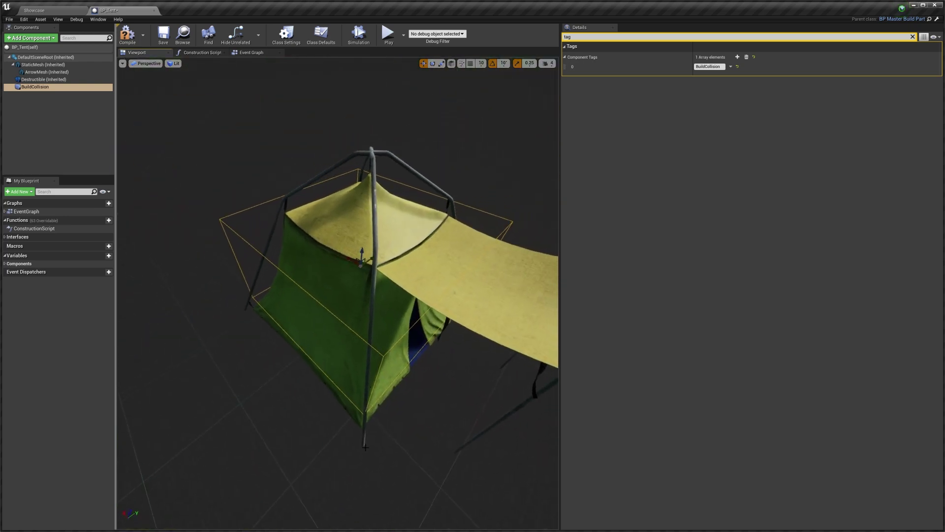
pyautogui.press('d')
pyautogui.moveTo(351, 406); pyautogui.dragTo(321, 300, button='right')
pyautogui.press('a')
pyautogui.press('d')
pyautogui.moveTo(321, 300); pyautogui.dragTo(314, 328)
pyautogui.moveTo(318, 326); pyautogui.dragTo(321, 326, button='right')
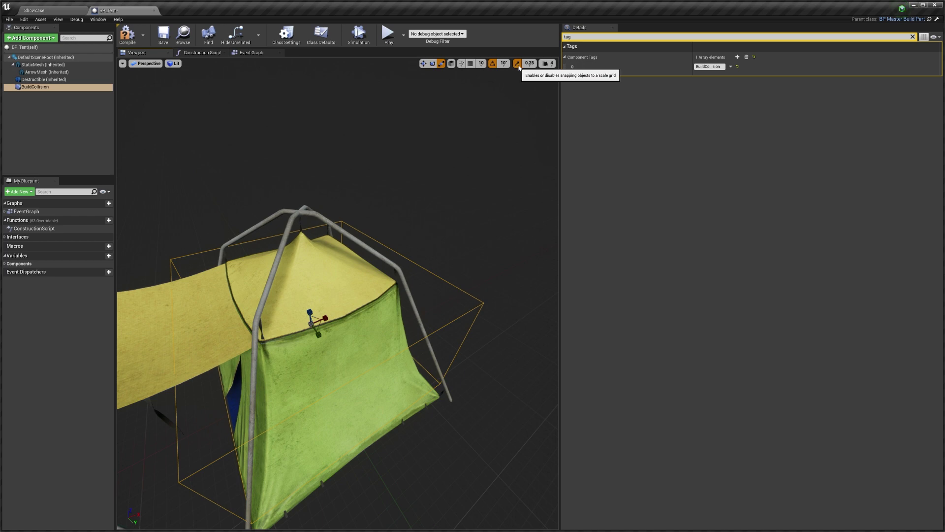
pyautogui.click(518, 65)
pyautogui.moveTo(325, 322); pyautogui.dragTo(318, 329)
# - Inspect the fit of the BuildCollision box around the tent body and awning from several sides
pyautogui.moveTo(441, 331)
pyautogui.mouseDown(button='right')
pyautogui.moveTo(419, 326)
pyautogui.moveTo(443, 322)
pyautogui.moveTo(441, 330)
pyautogui.mouseUp(button='right')
pyautogui.press('w')
pyautogui.keyDown('alt'); pyautogui.moveTo(441, 330); pyautogui.dragTo(356, 301); pyautogui.keyUp('alt')
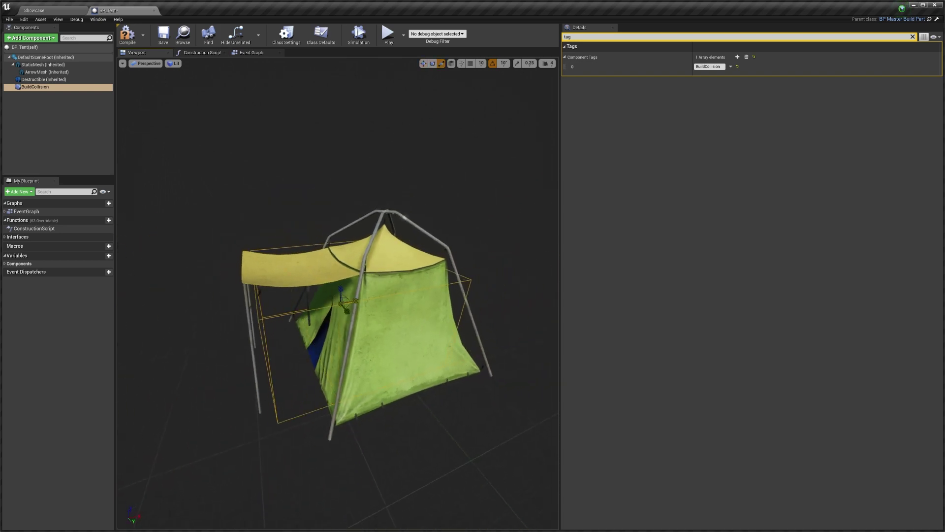
pyautogui.keyDown('alt'); pyautogui.moveTo(374, 316); pyautogui.dragTo(313, 336); pyautogui.keyUp('alt')
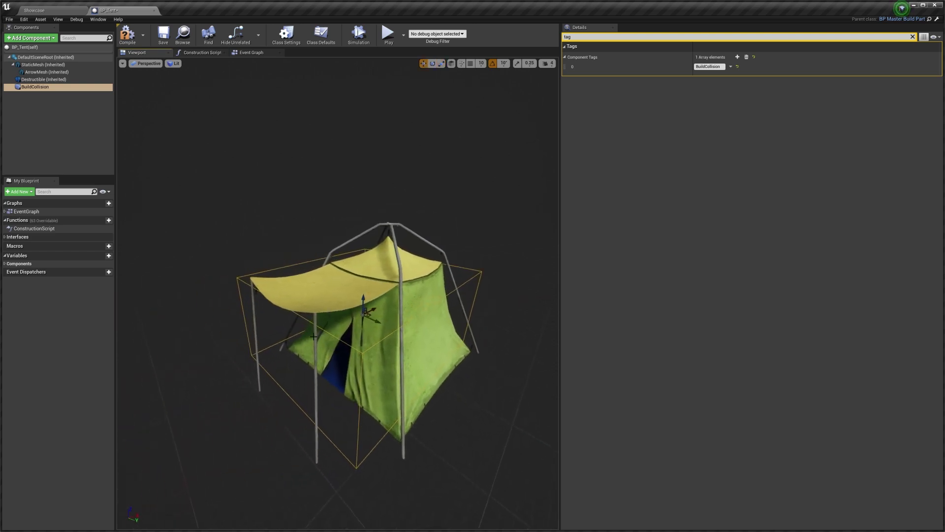
pyautogui.rightClick(34, 87)
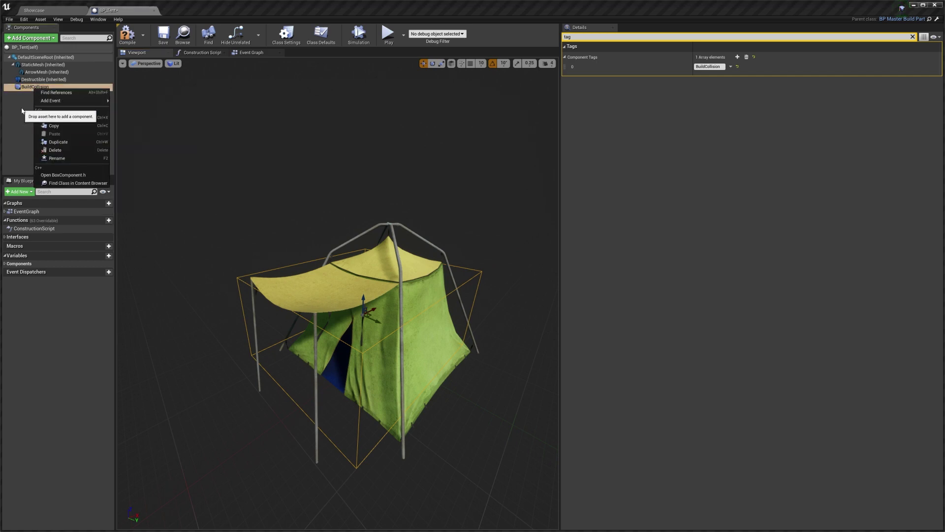
pyautogui.click(20, 109)
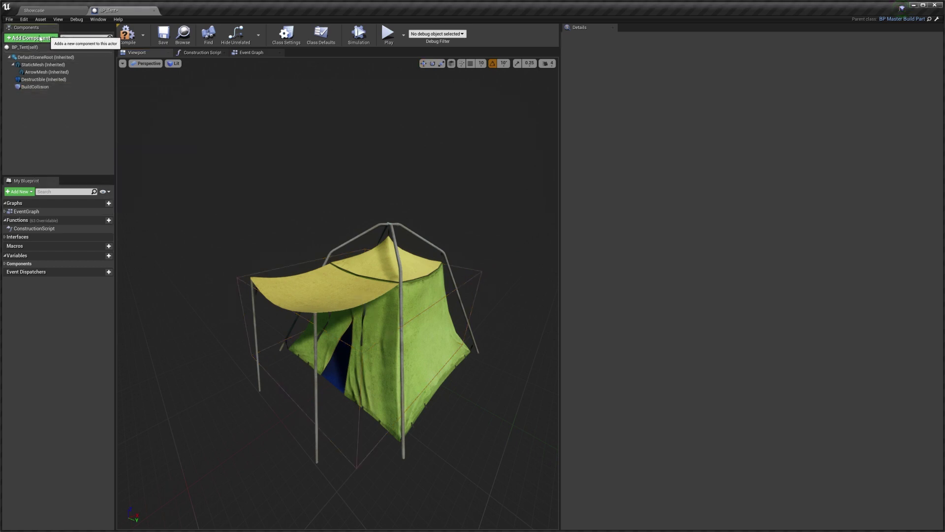
pyautogui.click(34, 86)
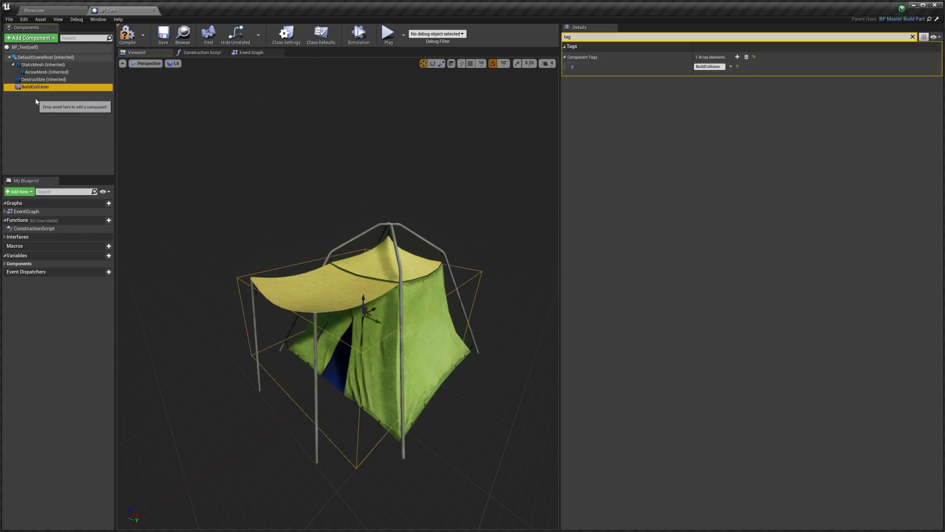
pyautogui.moveTo(384, 221); pyautogui.dragTo(258, 260, button='right')
pyautogui.scroll(5, 385, 338)
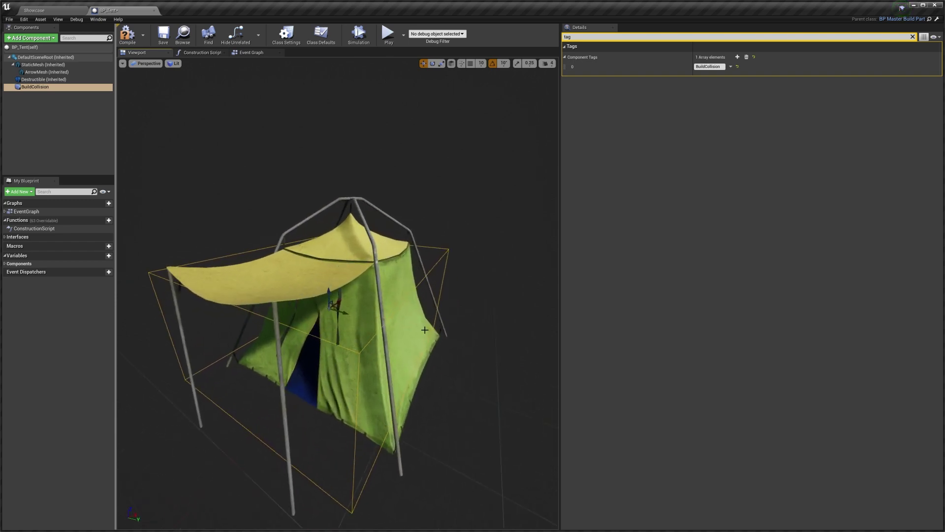
pyautogui.scroll(-5, 392, 301)
pyautogui.scroll(5, 359, 289)
pyautogui.moveTo(359, 290)
pyautogui.mouseDown(button='right')
pyautogui.moveTo(305, 286)
pyautogui.moveTo(364, 282)
pyautogui.mouseUp(button='right')
pyautogui.press('f')
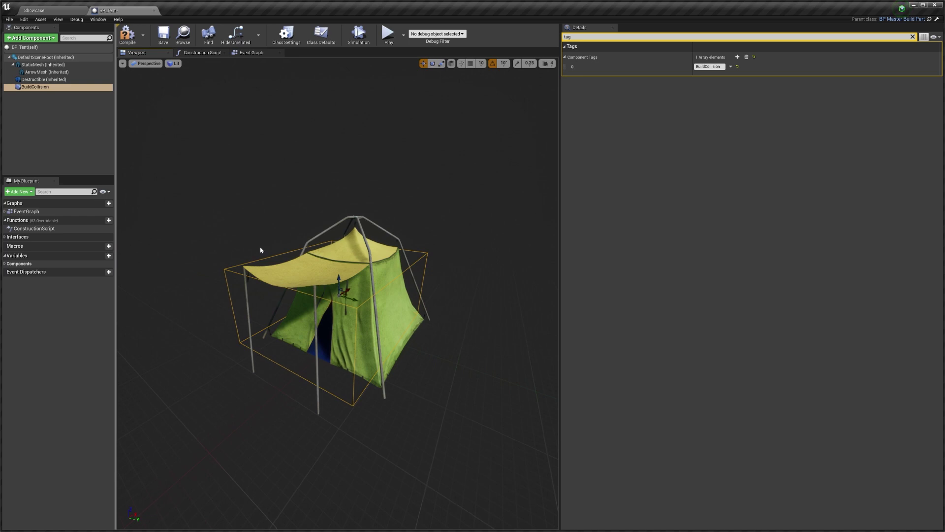
pyautogui.moveTo(271, 267); pyautogui.dragTo(401, 265, button='right')
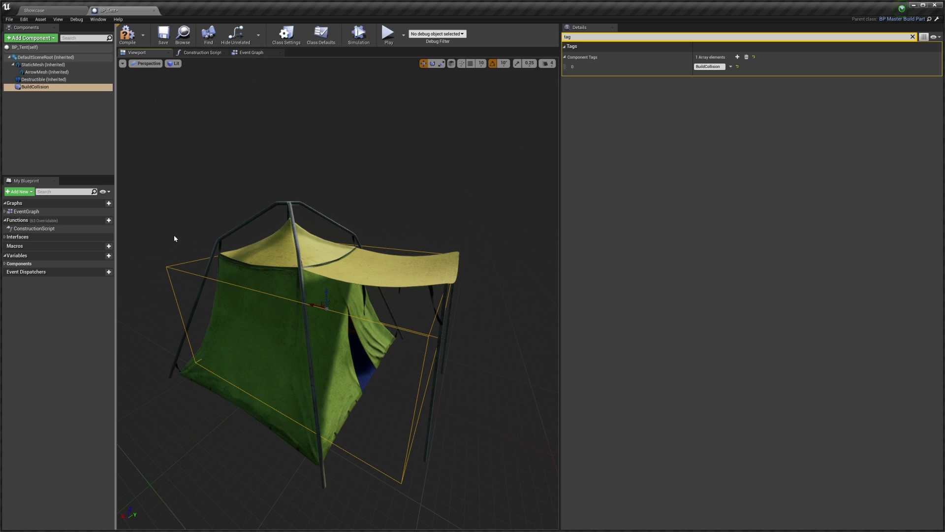
pyautogui.keyDown('alt'); pyautogui.moveTo(243, 261); pyautogui.dragTo(177, 288); pyautogui.keyUp('alt')
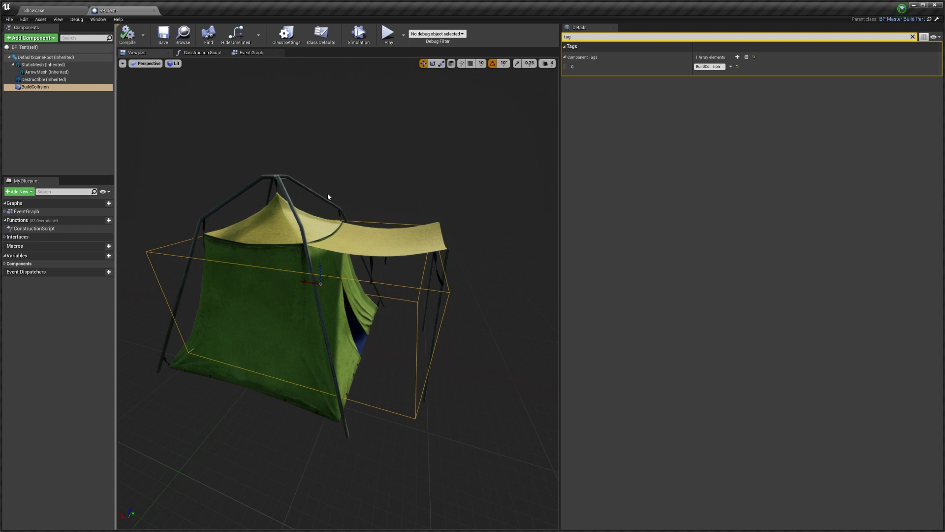
pyautogui.keyDown('alt'); pyautogui.moveTo(394, 193); pyautogui.dragTo(443, 211); pyautogui.keyUp('alt')
pyautogui.scroll(-4, 394, 193)
pyautogui.scroll(2, 394, 193)
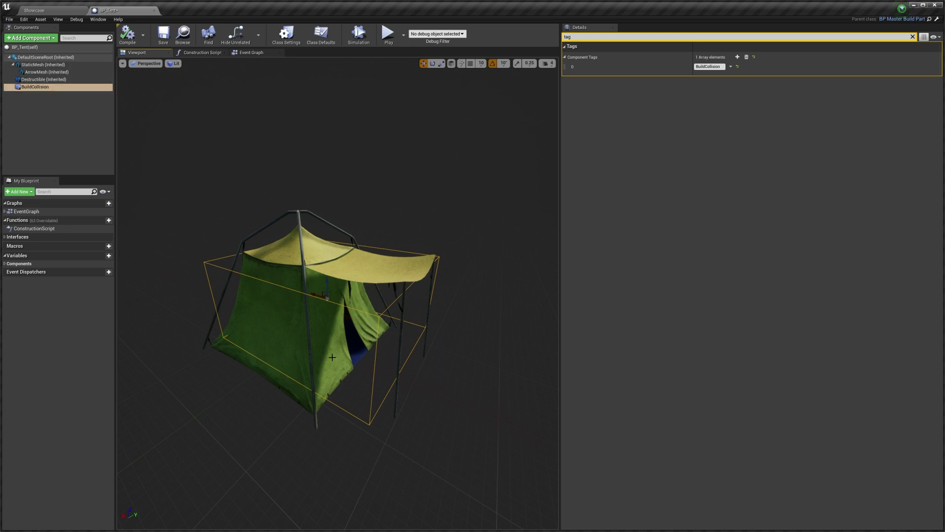
# - Add a BP_GroundCheckComponent and attach it directly under DefaultSceneRoot instead of BuildCollision
pyautogui.click(50, 38)
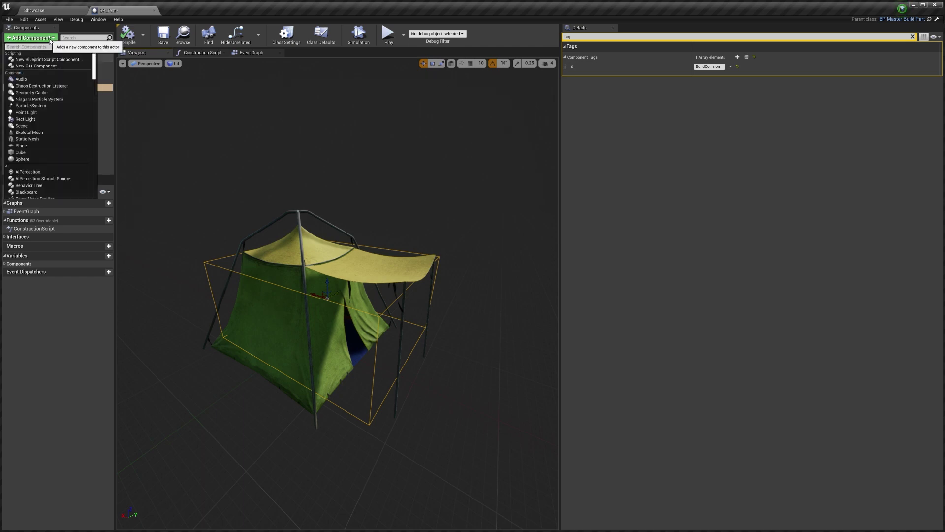
pyautogui.write('ground')
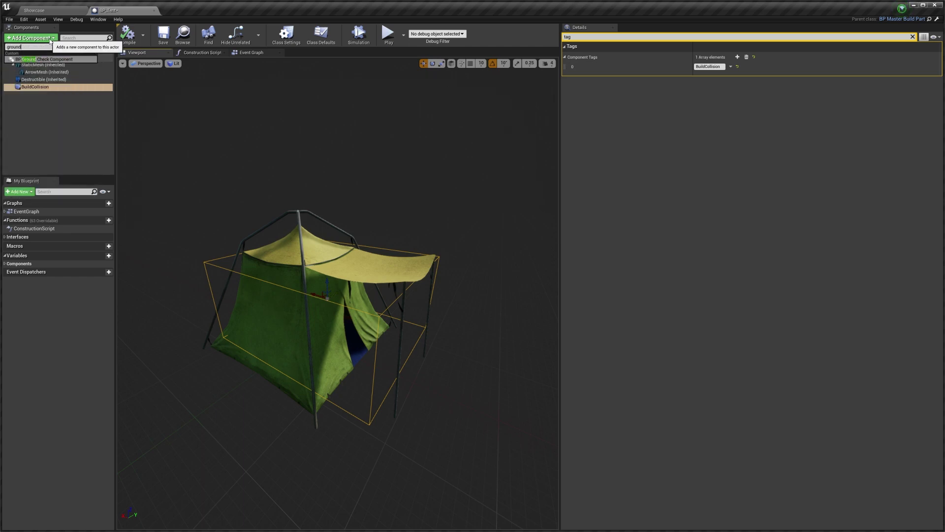
pyautogui.click(46, 60)
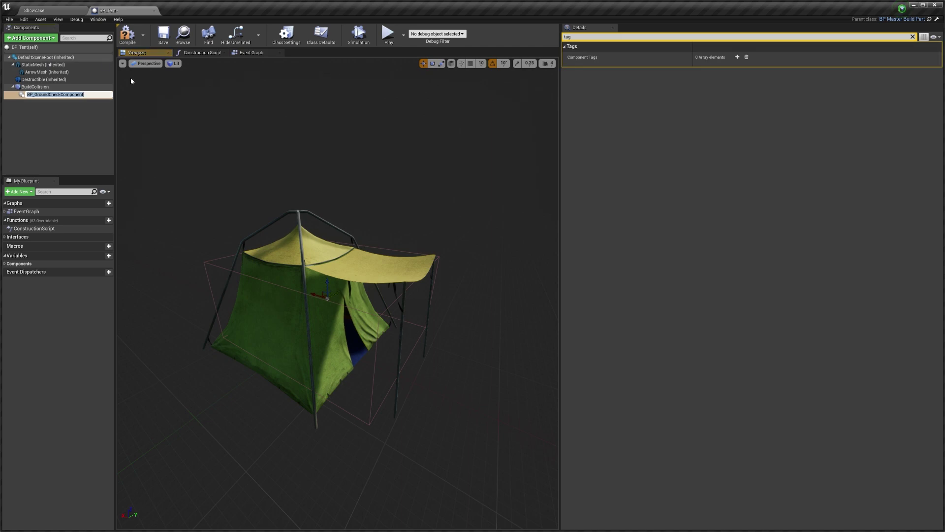
pyautogui.click(36, 95)
pyautogui.moveTo(36, 94); pyautogui.dragTo(37, 59)
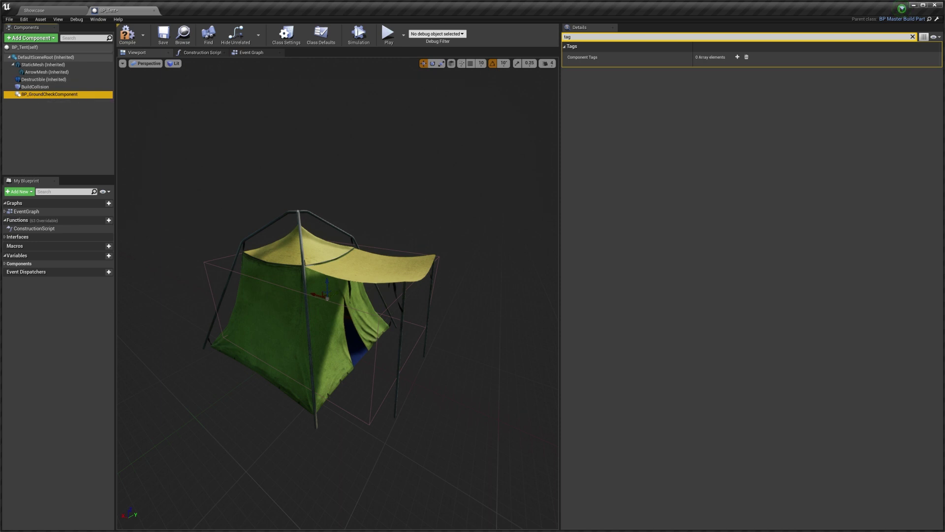
# - Clear the property filter and move the ground check component near the floor at the tent entrance, about X -170 and Z 32
pyautogui.scroll(5, 462, 212)
pyautogui.scroll(-3, 337, 275)
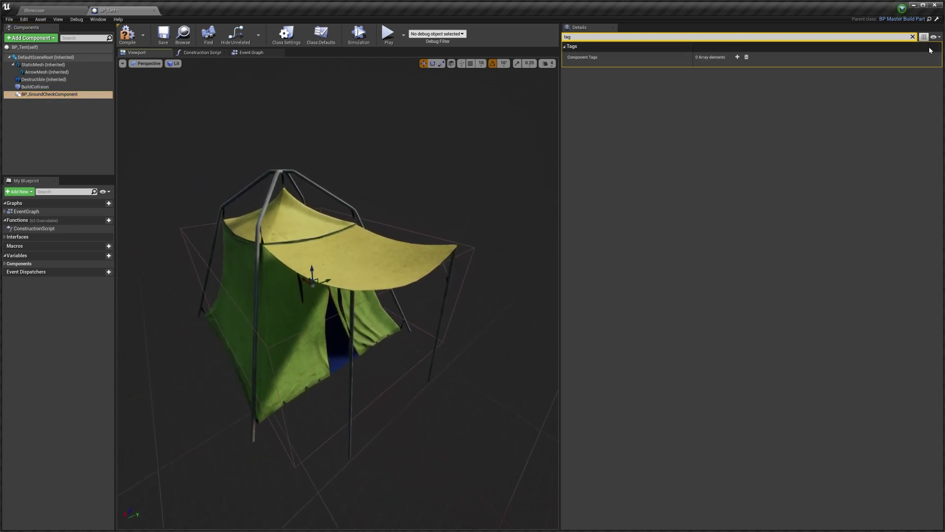
pyautogui.click(913, 37)
pyautogui.moveTo(469, 205); pyautogui.dragTo(352, 228, button='right')
pyautogui.moveTo(269, 244); pyautogui.dragTo(337, 343)
pyautogui.moveTo(336, 343); pyautogui.dragTo(261, 330, button='right')
pyautogui.moveTo(354, 351)
pyautogui.mouseDown(button='right')
pyautogui.moveTo(441, 342)
pyautogui.moveTo(315, 350)
pyautogui.moveTo(361, 350)
pyautogui.mouseUp(button='right')
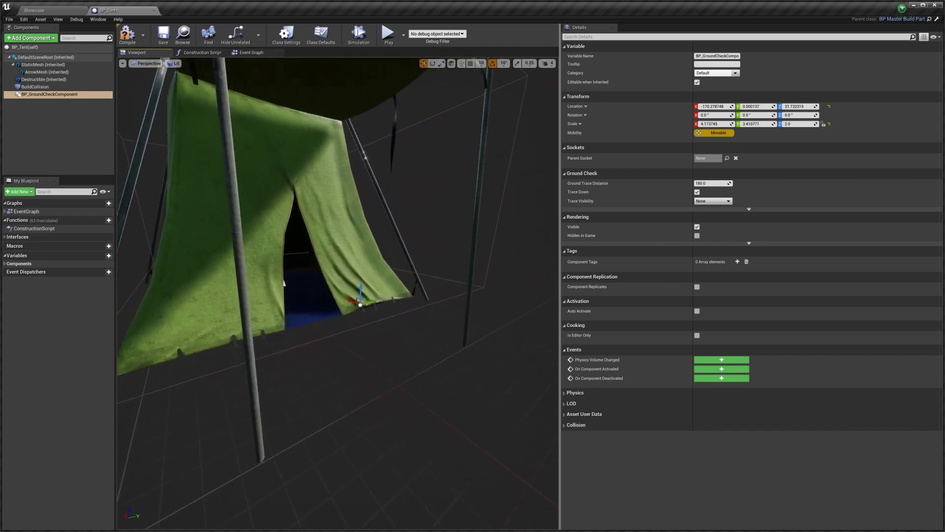
pyautogui.moveTo(384, 281)
pyautogui.mouseDown(button='right')
pyautogui.moveTo(380, 290)
pyautogui.moveTo(384, 281)
pyautogui.mouseUp(button='right')
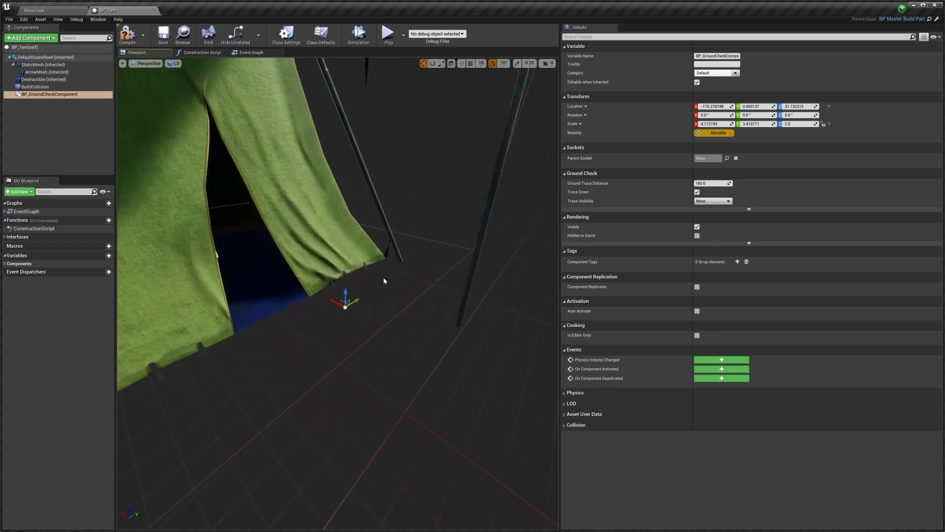
pyautogui.moveTo(431, 320); pyautogui.dragTo(371, 267, button='right')
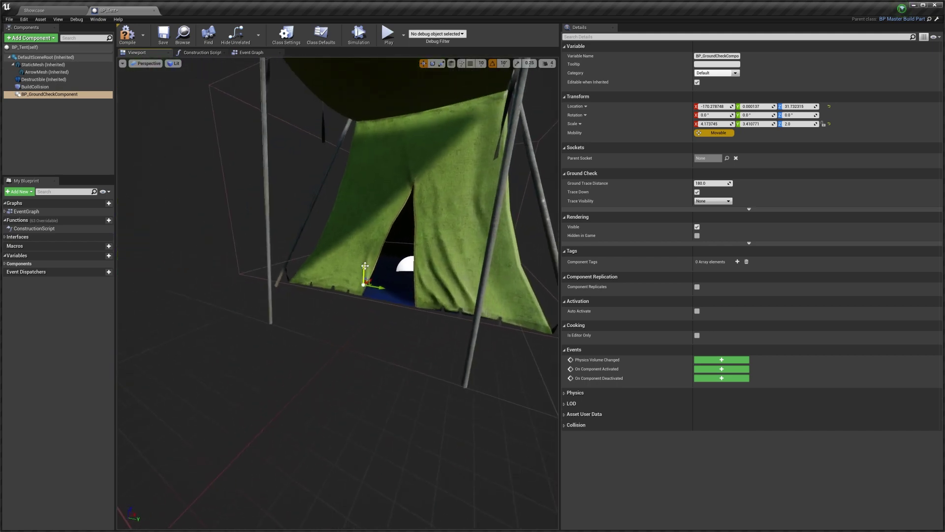
# - Set the ground check's Z location to 0, raise it to about 5.5, and shift it outward from the entrance to about X -205
pyautogui.click(797, 106)
pyautogui.write('0')
pyautogui.moveTo(348, 261); pyautogui.dragTo(348, 303, button='right')
pyautogui.moveTo(364, 254); pyautogui.dragTo(365, 248)
pyautogui.moveTo(404, 262)
pyautogui.mouseDown(button='right')
pyautogui.moveTo(361, 262)
pyautogui.moveTo(405, 262)
pyautogui.mouseUp(button='right')
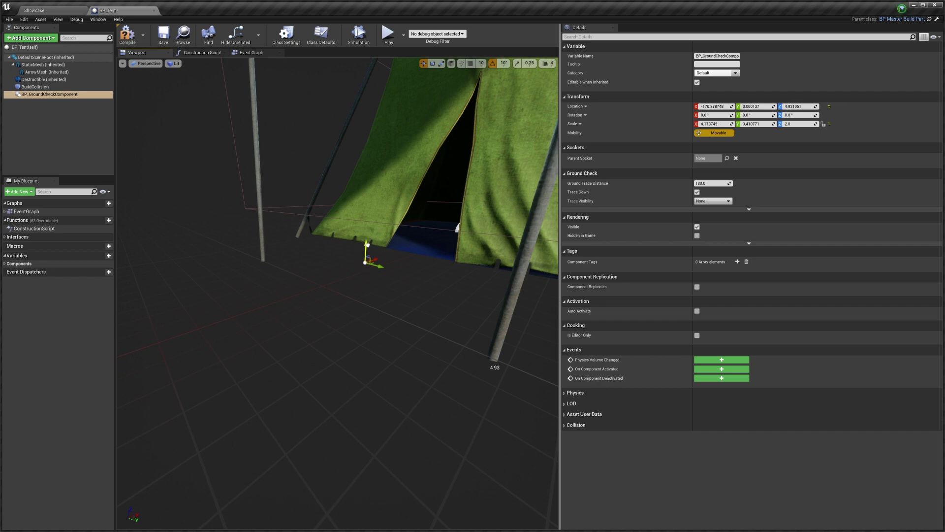
pyautogui.moveTo(377, 258); pyautogui.dragTo(324, 273)
pyautogui.moveTo(325, 273); pyautogui.dragTo(403, 320, button='right')
# - Duplicate the ground check component and move the copy behind the tent's rear wall, to about X 142
pyautogui.rightClick(45, 96)
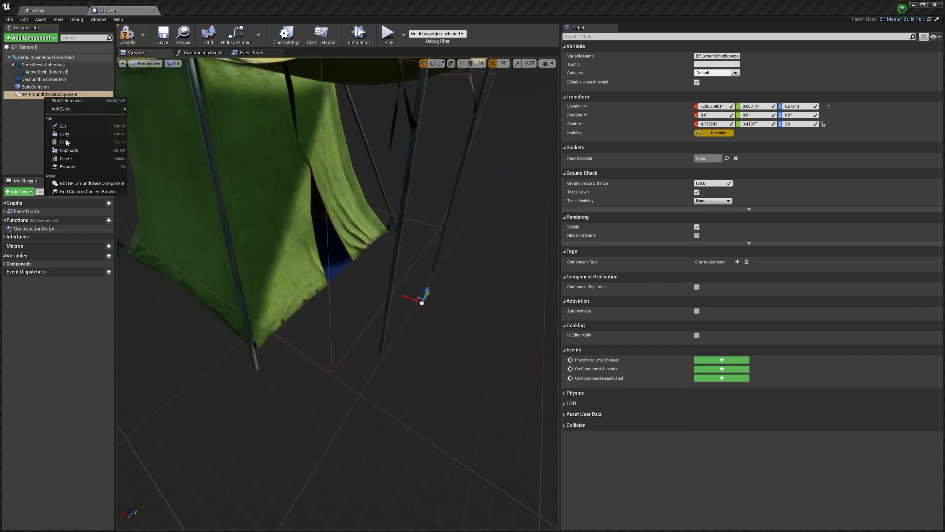
pyautogui.click(69, 150)
pyautogui.moveTo(435, 238); pyautogui.dragTo(435, 246, button='right')
pyautogui.moveTo(388, 270); pyautogui.dragTo(197, 274)
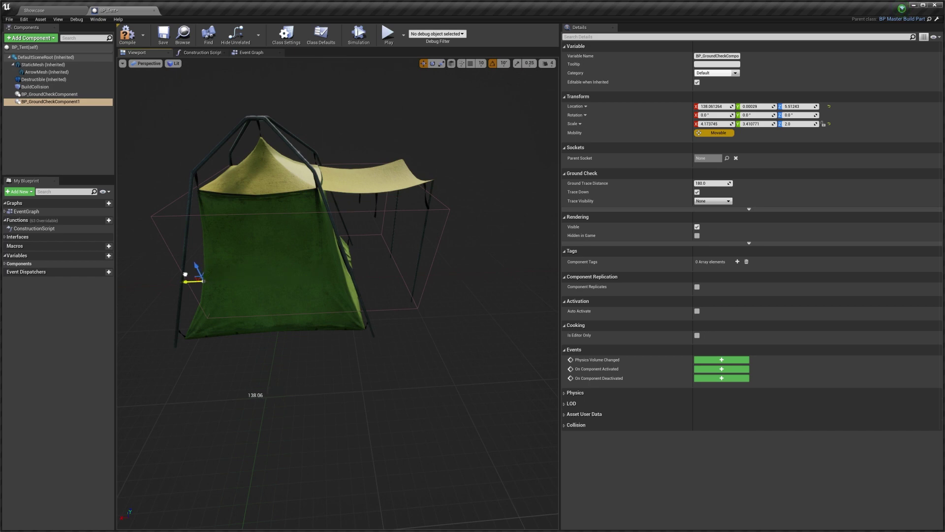
pyautogui.moveTo(240, 275); pyautogui.dragTo(320, 356, button='right')
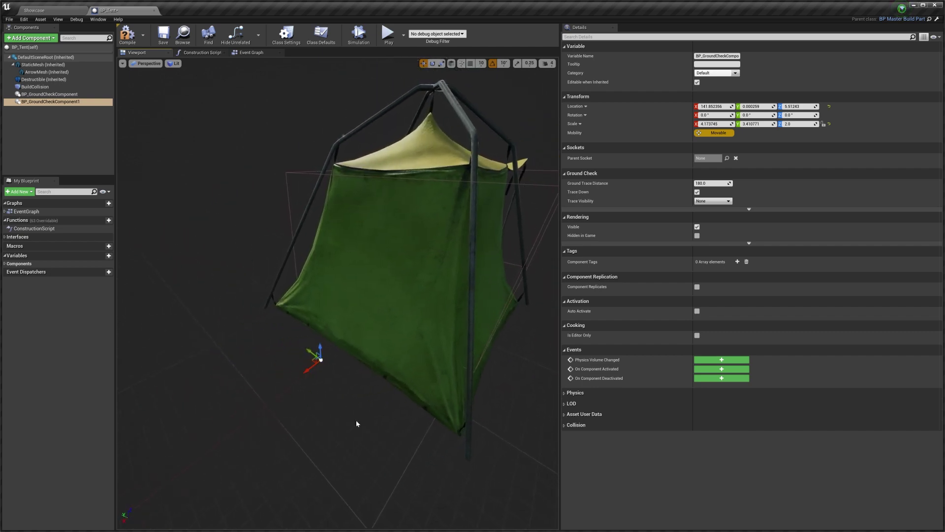
pyautogui.moveTo(380, 396); pyautogui.dragTo(315, 365, button='right')
pyautogui.moveTo(297, 302); pyautogui.dragTo(232, 285, button='right')
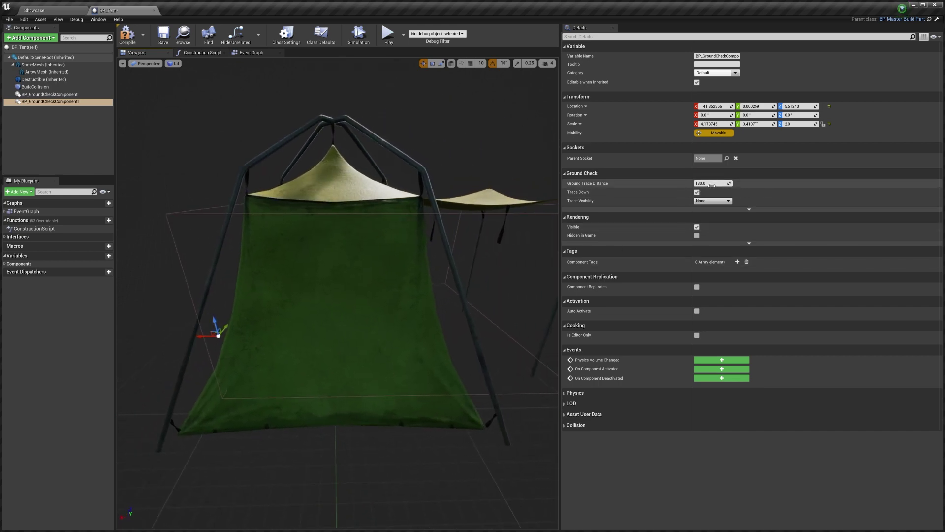
# - Set Ground Trace Distance to 10 on both ground check components and compile the Blueprint
pyautogui.moveTo(594, 188)
pyautogui.moveTo(280, 293); pyautogui.dragTo(294, 311, button='right')
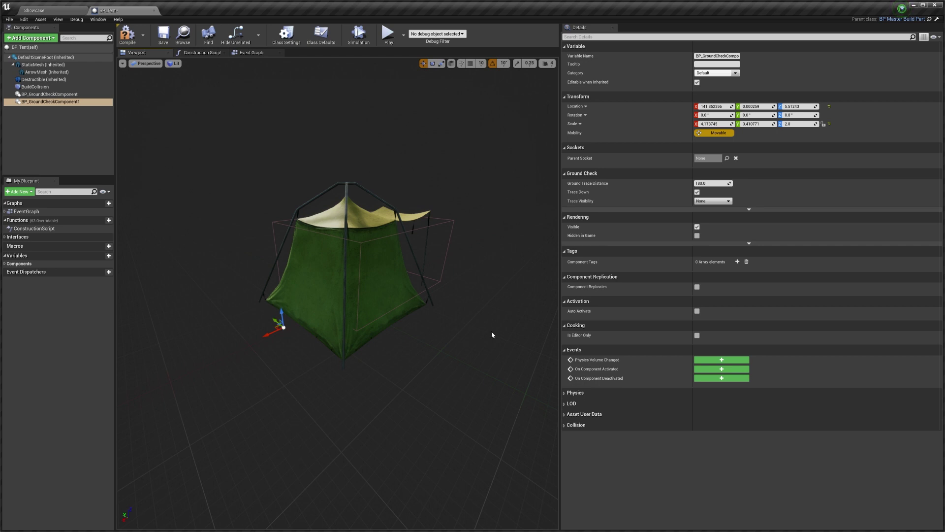
pyautogui.scroll(5, 458, 317)
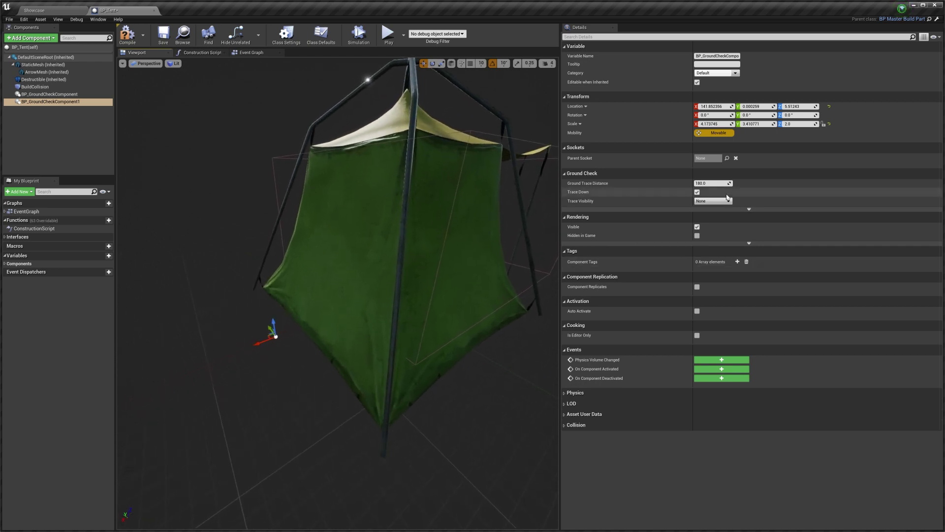
pyautogui.click(712, 183)
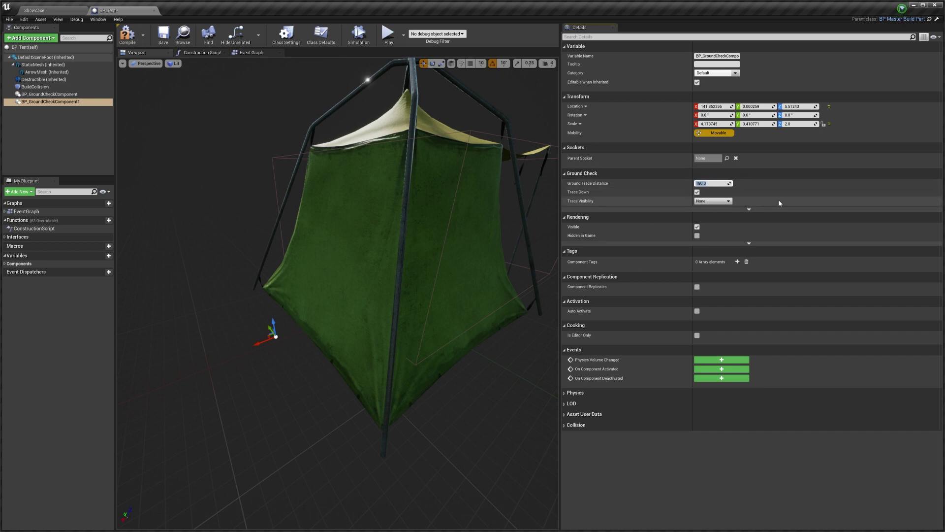
pyautogui.click(49, 94)
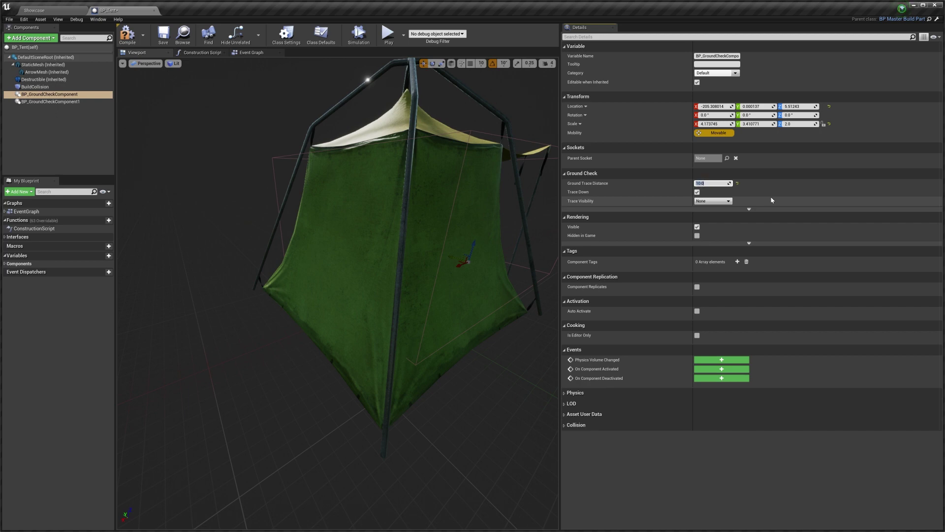
pyautogui.moveTo(276, 196); pyautogui.dragTo(394, 202, button='right')
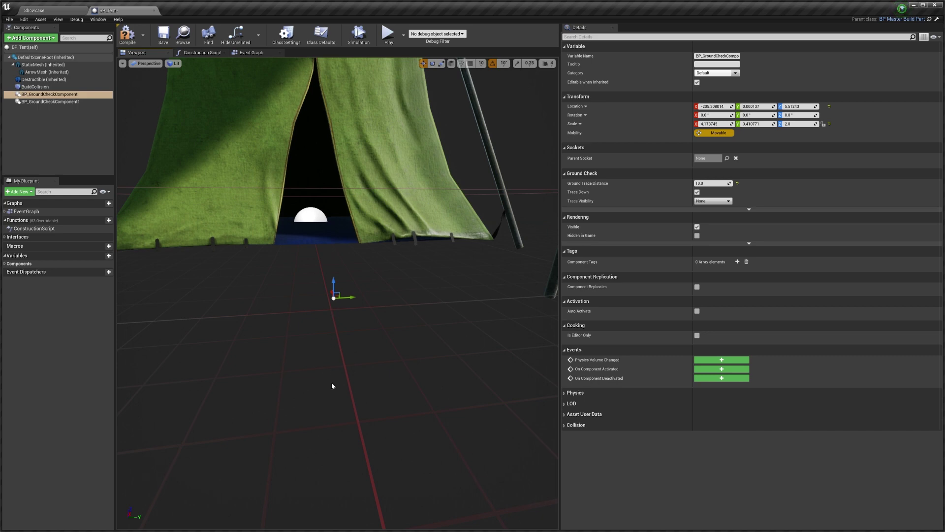
pyautogui.moveTo(333, 388); pyautogui.dragTo(494, 310, button='right')
pyautogui.moveTo(294, 308)
pyautogui.mouseDown(button='right')
pyautogui.moveTo(227, 300)
pyautogui.moveTo(237, 315)
pyautogui.moveTo(246, 302)
pyautogui.moveTo(292, 298)
pyautogui.mouseUp(button='right')
pyautogui.click(127, 37)
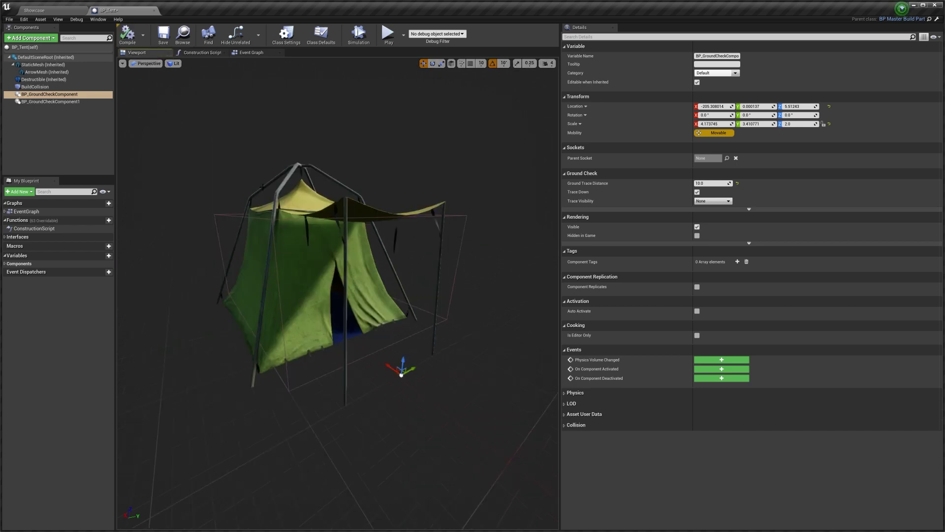
# - Open the BuildPartList data table from the BuildParts folder and add a new row named Tent
pyautogui.click(52, 10)
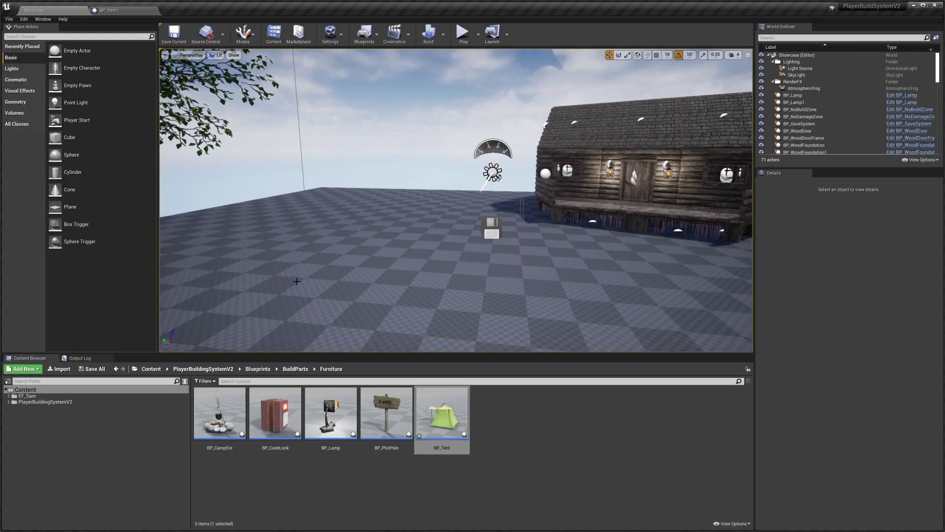
pyautogui.click(295, 369)
pyautogui.doubleClick(600, 435)
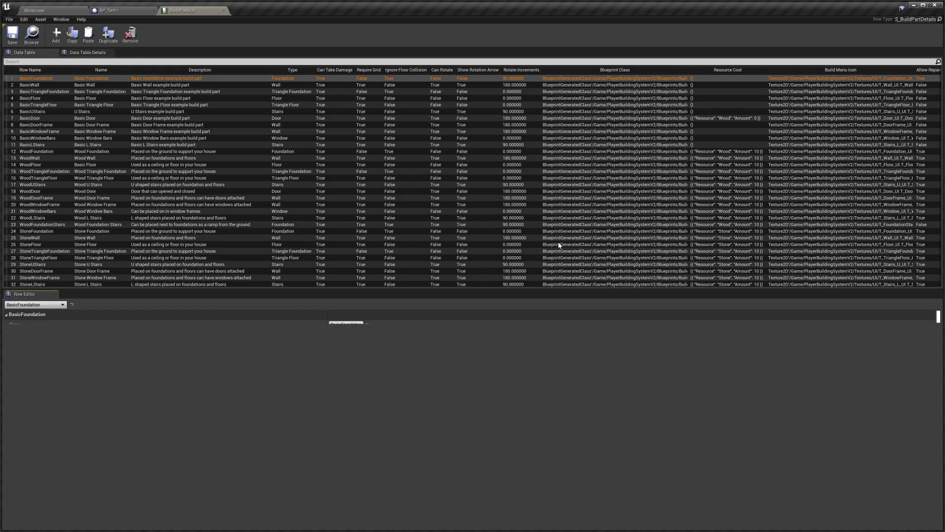
pyautogui.click(56, 34)
pyautogui.doubleClick(30, 278)
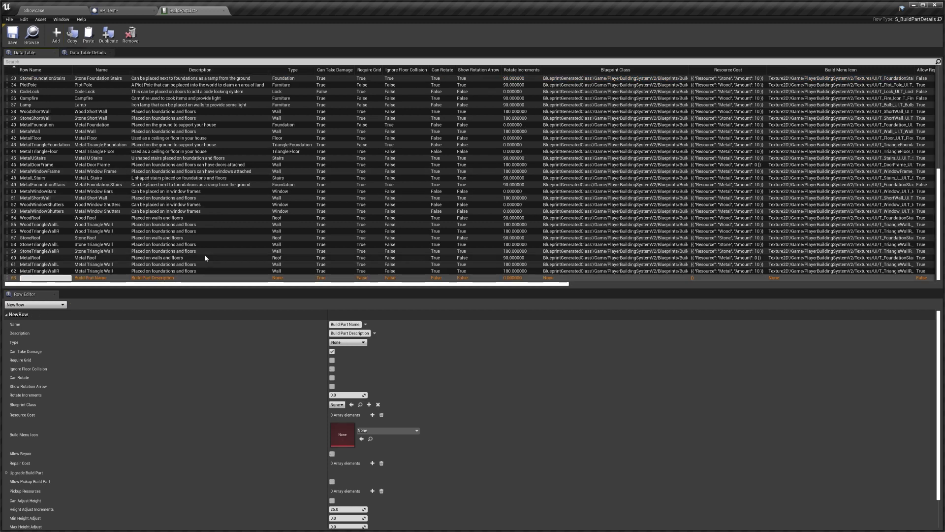
pyautogui.write('Tent')
pyautogui.press('Return')
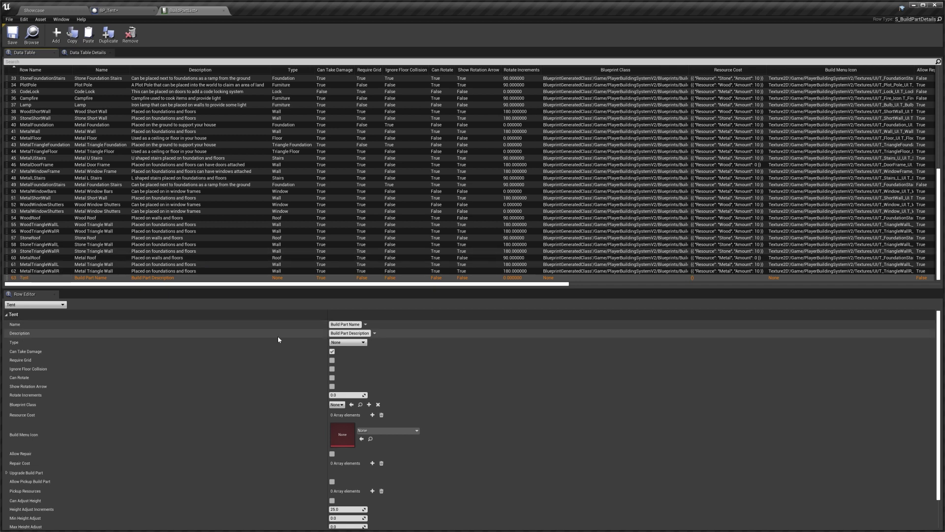
# - Set the Tent row's Name to Tent and its Type to Furniture
pyautogui.click(345, 325)
pyautogui.scroll(-2, 317, 407)
pyautogui.scroll(2, 340, 389)
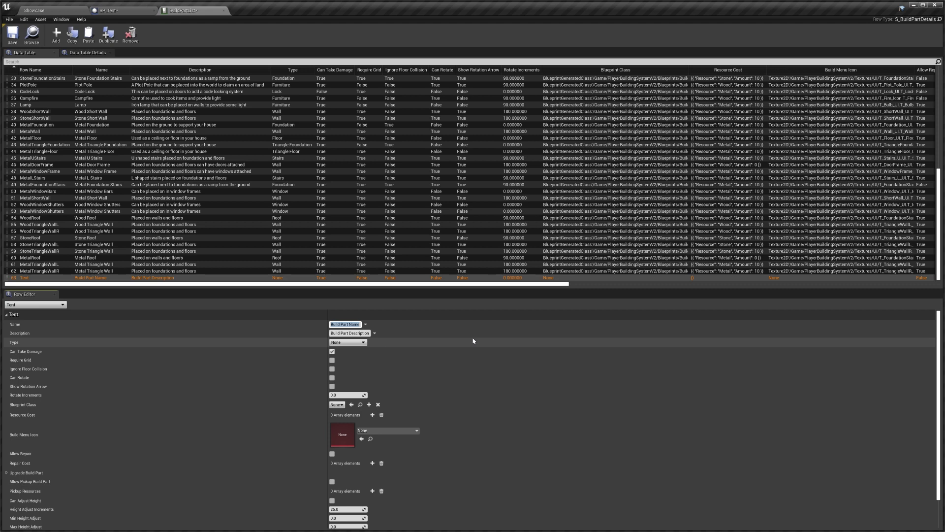
pyautogui.doubleClick(342, 323)
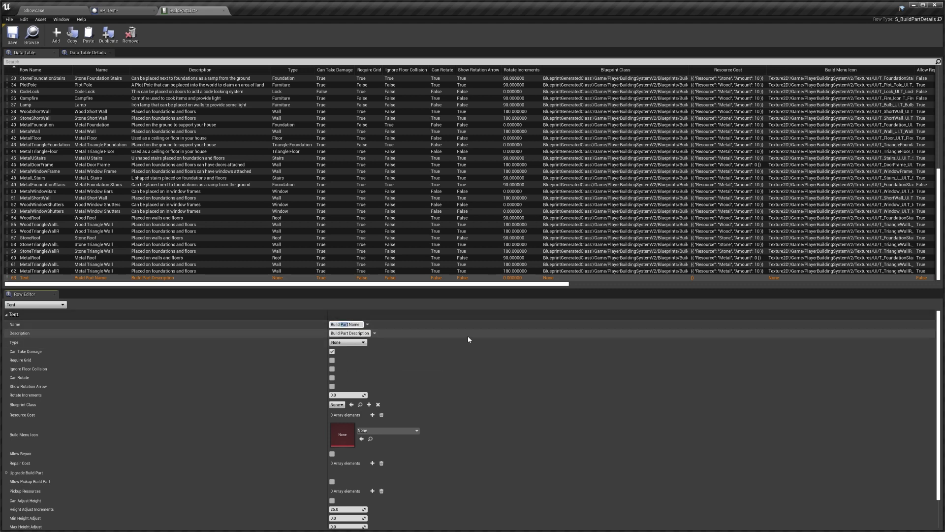
pyautogui.write('Tent')
pyautogui.press('Tab')
pyautogui.click(397, 342)
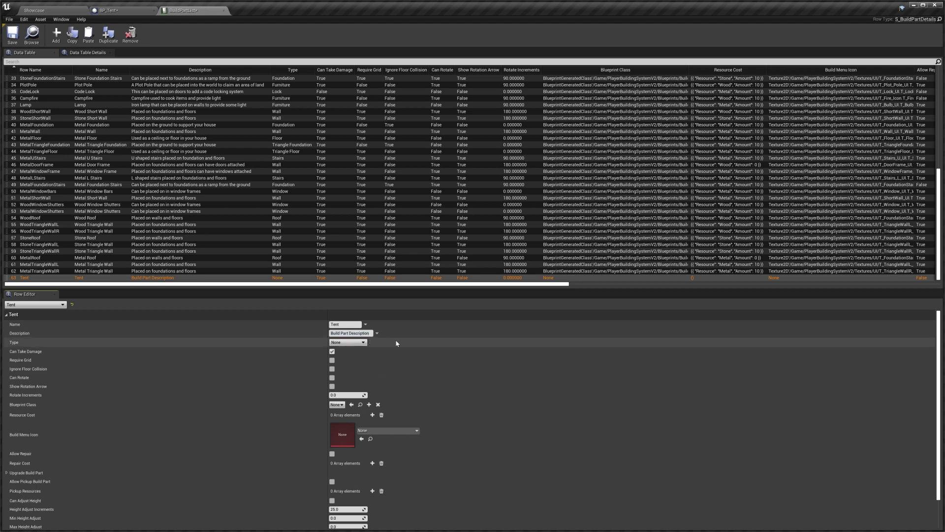
pyautogui.click(362, 343)
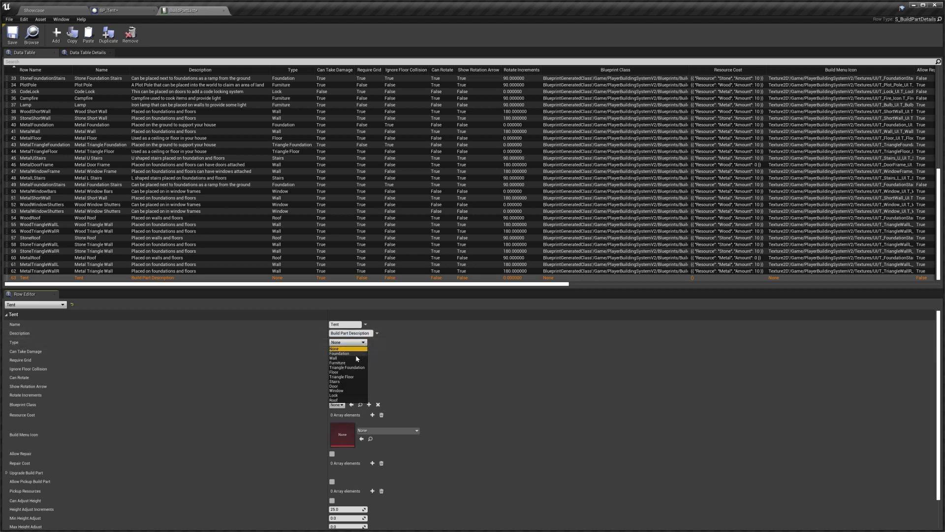
pyautogui.click(349, 364)
# - Enable Can Rotate for the Tent row and set Rotate Increments to 90
pyautogui.scroll(-2, 276, 350)
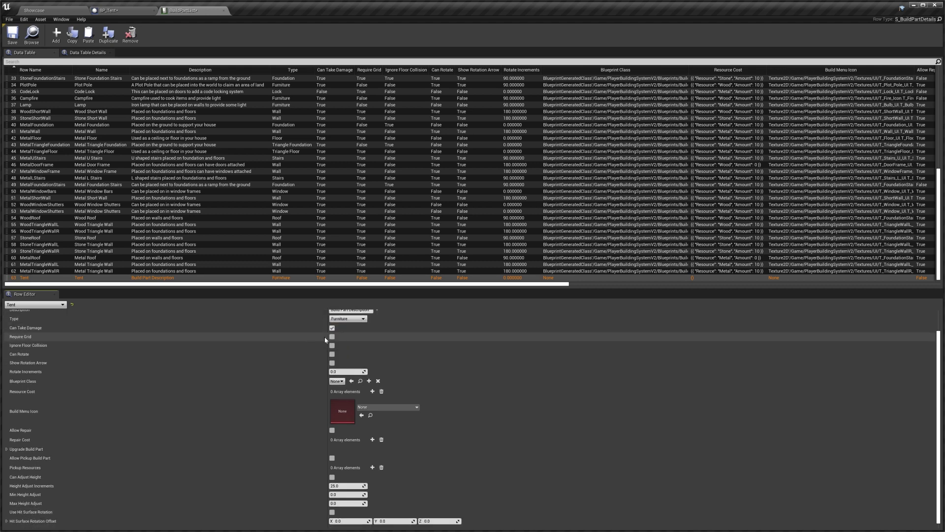
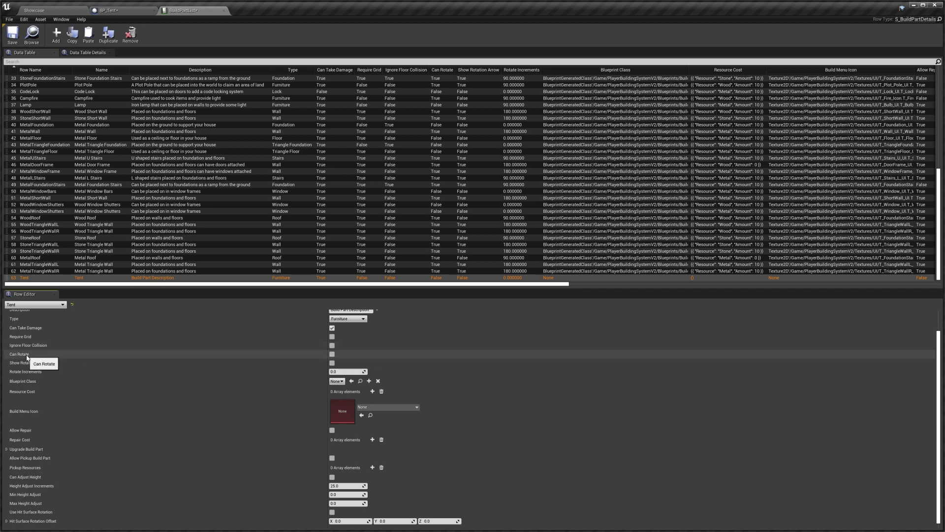
pyautogui.click(331, 354)
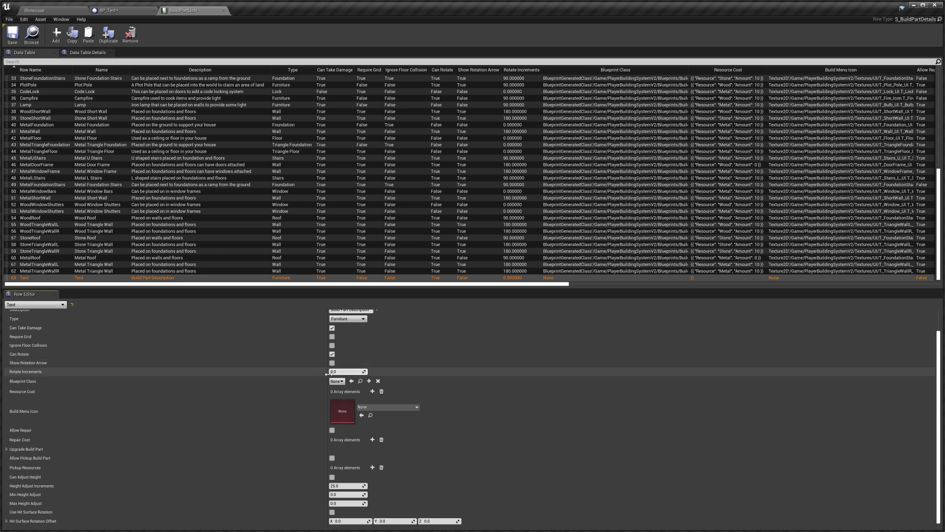
pyautogui.click(345, 372)
pyautogui.write('90')
pyautogui.press('Return')
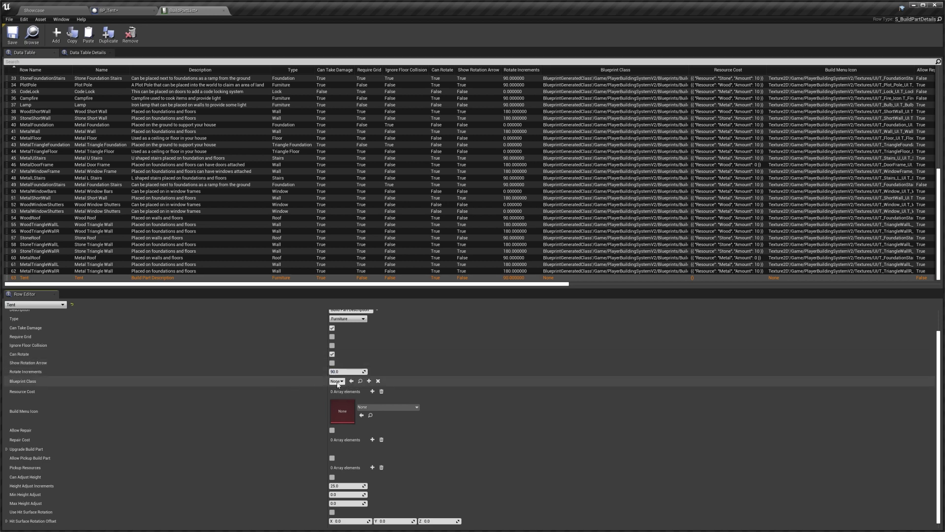
# - Assign BP_Tent as the Tent row's Blueprint Class
pyautogui.click(339, 382)
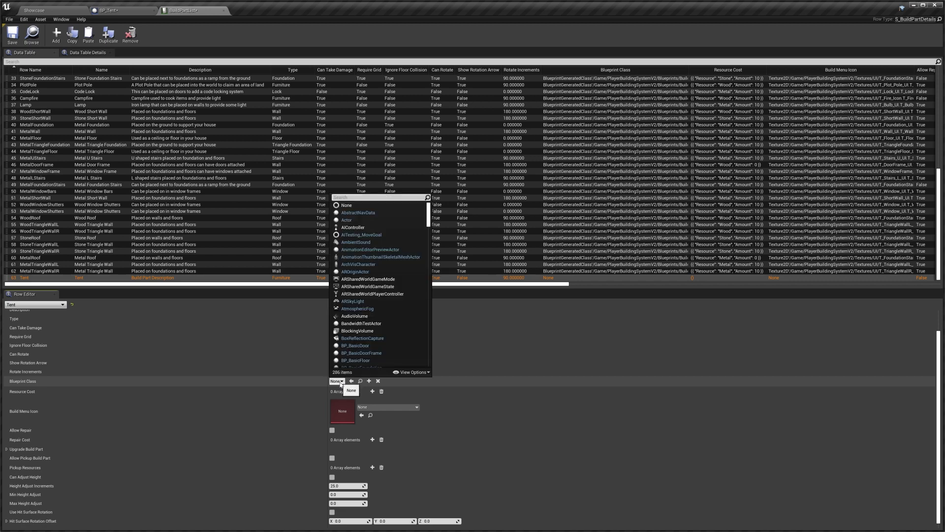
pyautogui.write('tent')
pyautogui.click(349, 405)
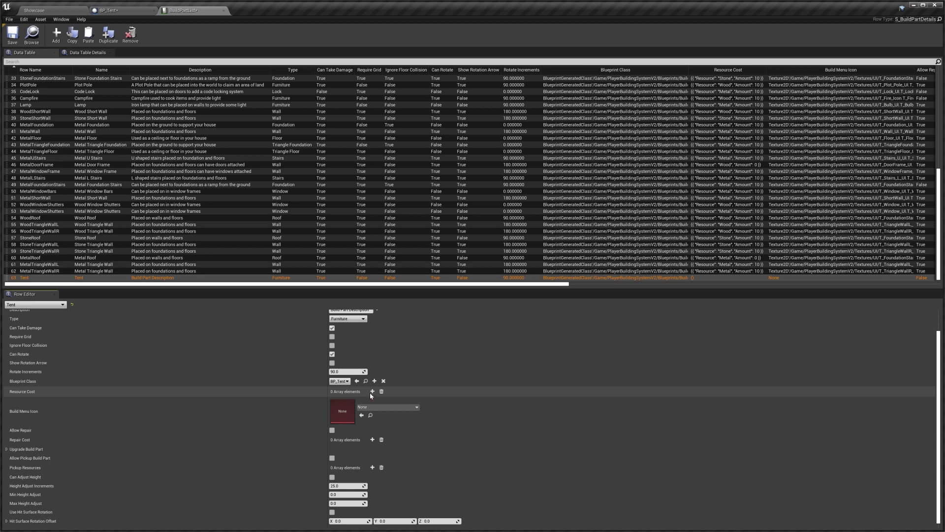
# - Add a Resource Cost entry to the Tent row with Wood as the resource and an amount of 10
pyautogui.click(372, 392)
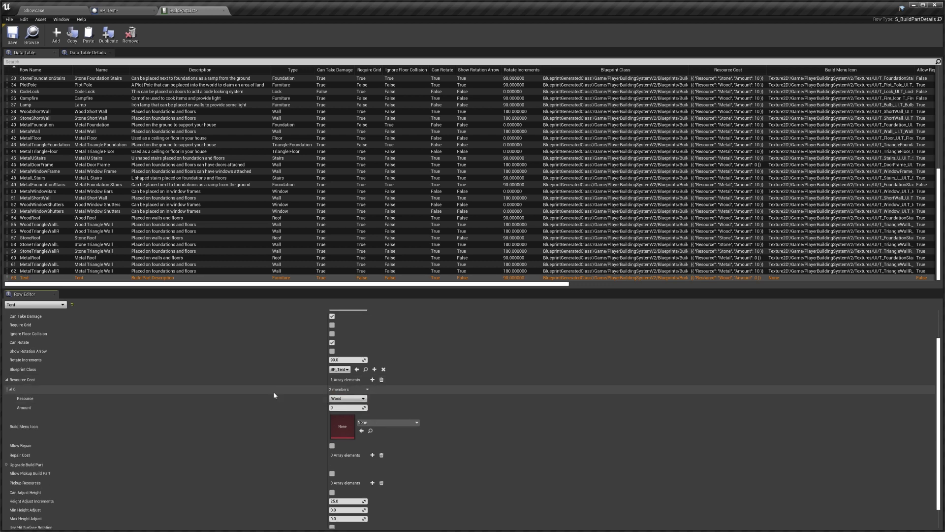
pyautogui.click(347, 408)
pyautogui.write('10')
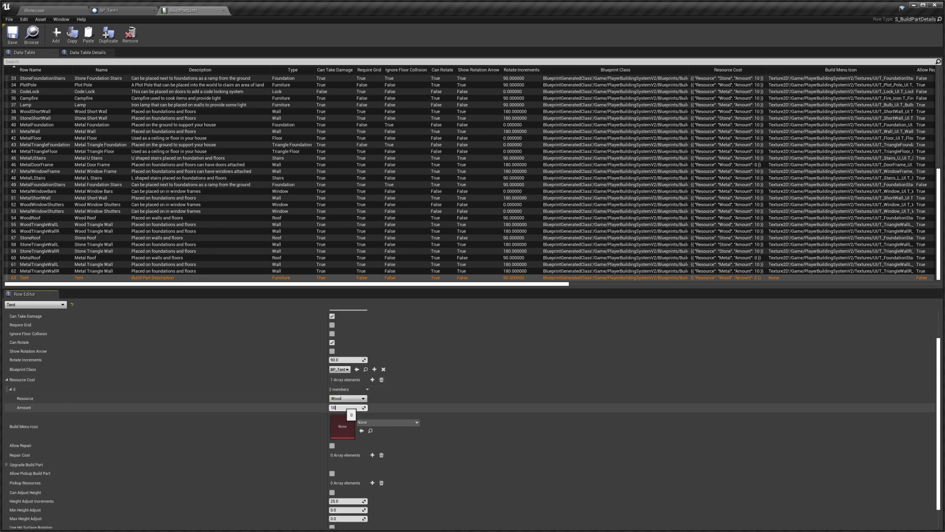
pyautogui.press('Return')
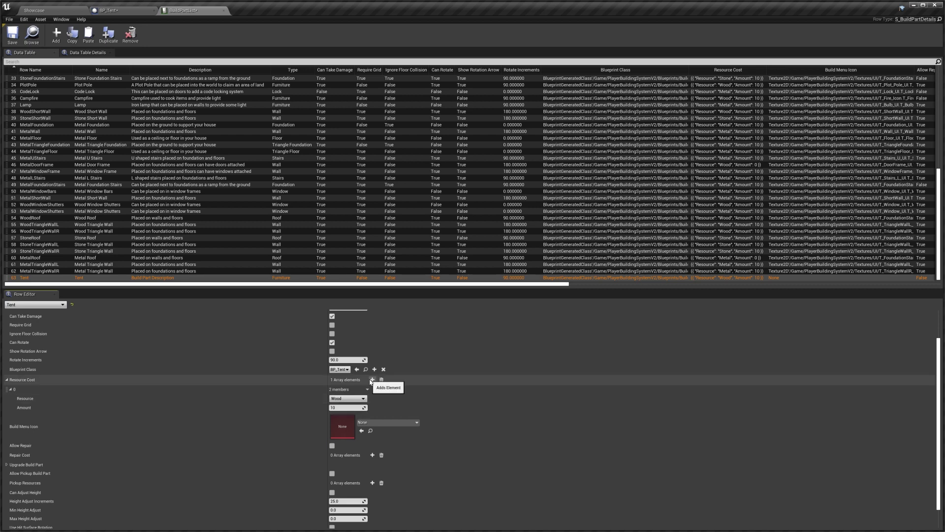
# - Add a second Resource Cost entry to the Tent row and delete it again
pyautogui.click(372, 379)
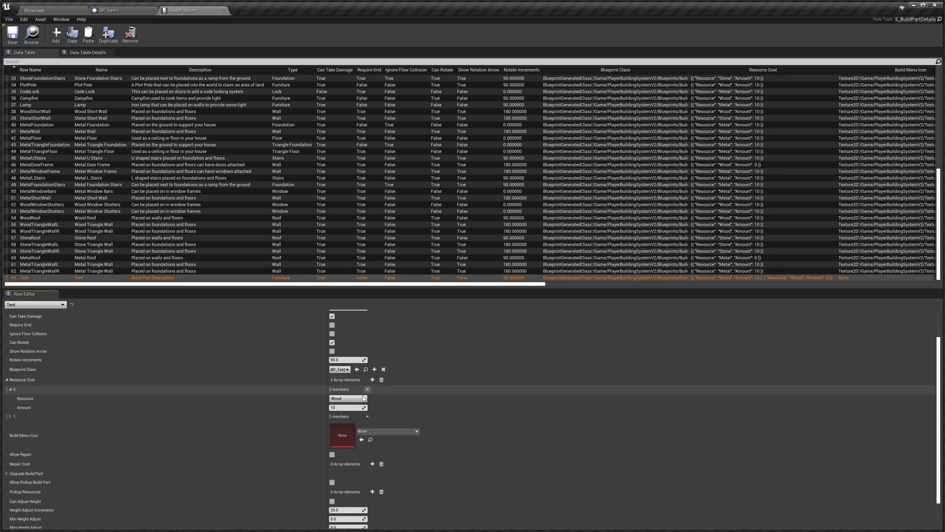
pyautogui.click(290, 418)
pyautogui.click(362, 426)
pyautogui.click(367, 416)
pyautogui.click(379, 431)
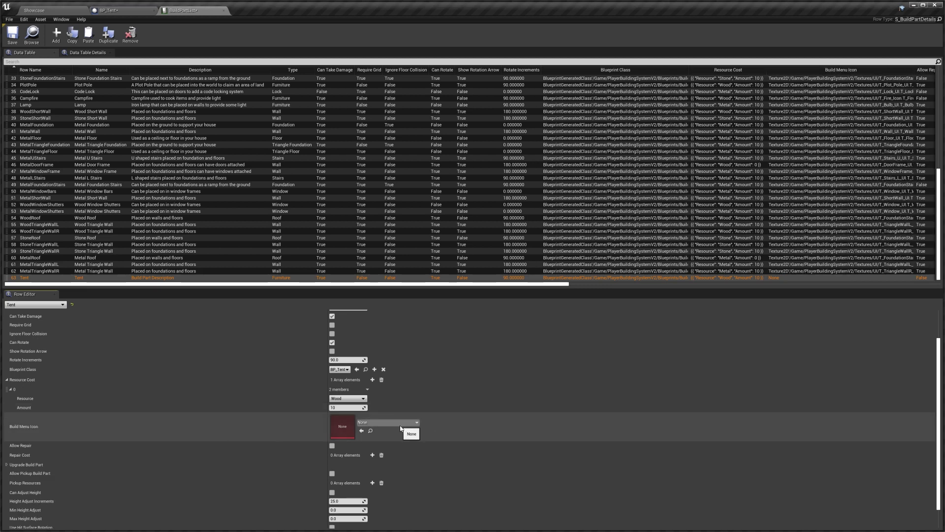
# - Set the Tent row's Build Menu Icon to the T_Fire_Icon texture
pyautogui.click(402, 425)
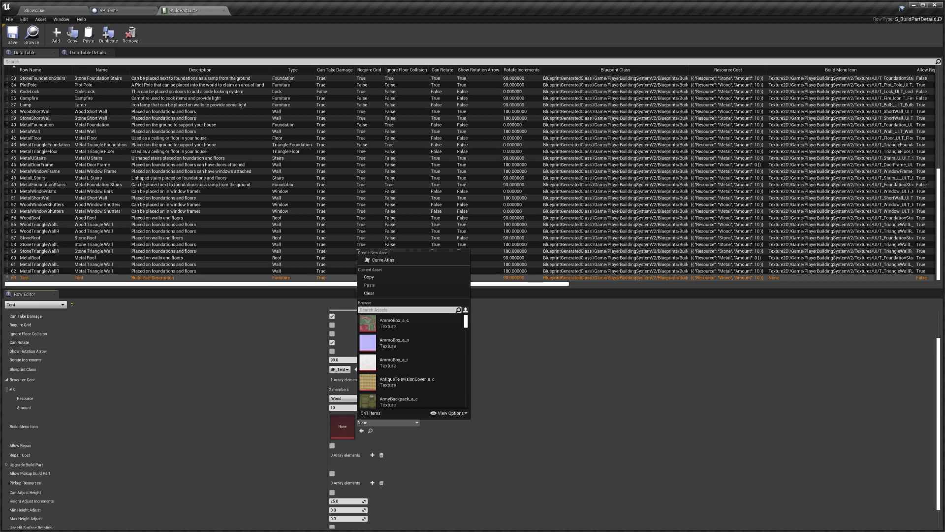
pyautogui.write('fire')
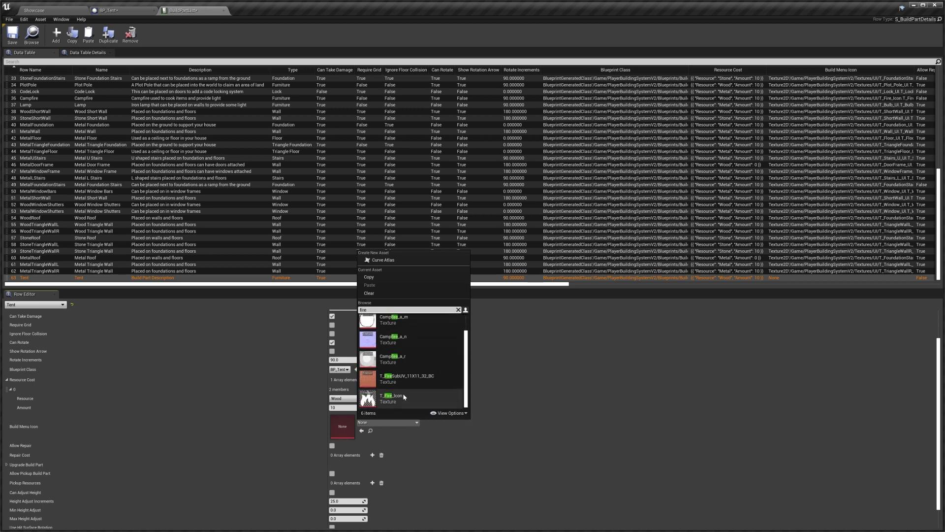
pyautogui.click(410, 402)
# - Check the Lamp row's Hit Surface Rotation settings for comparison, reselect the Tent row, and save the BuildPartList data table
pyautogui.scroll(-1, 410, 405)
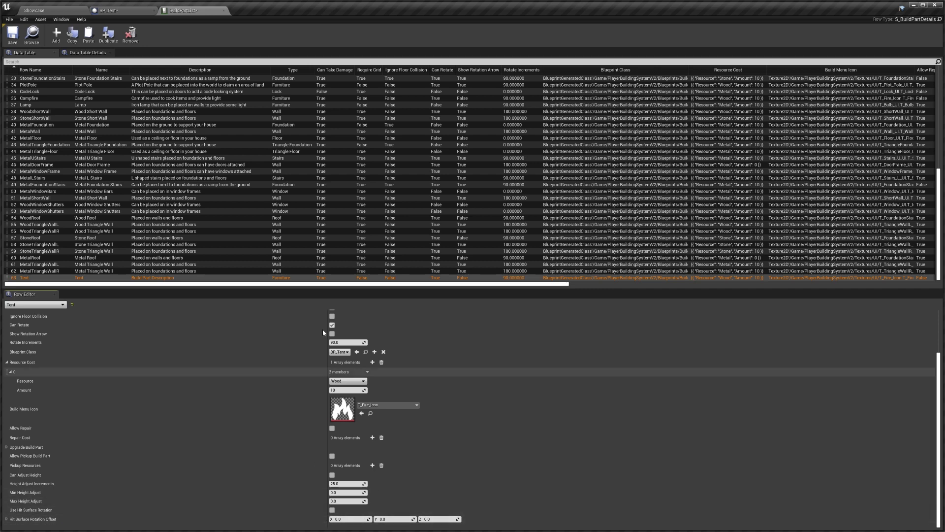
pyautogui.click(44, 106)
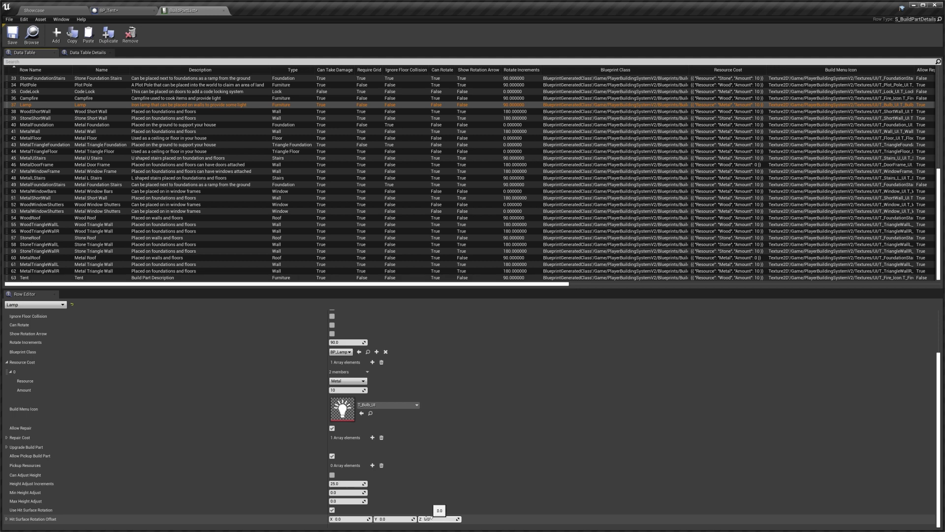
pyautogui.click(136, 278)
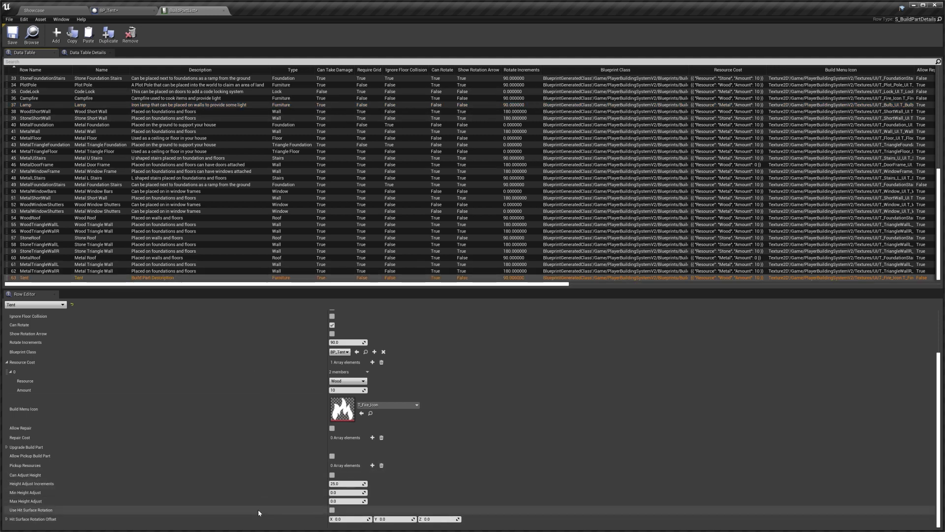
pyautogui.scroll(3, 208, 491)
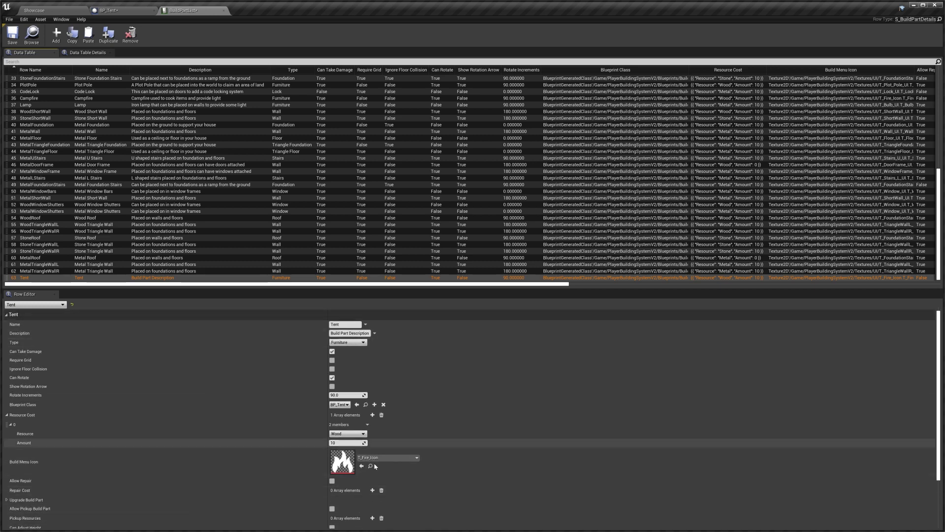
pyautogui.click(13, 35)
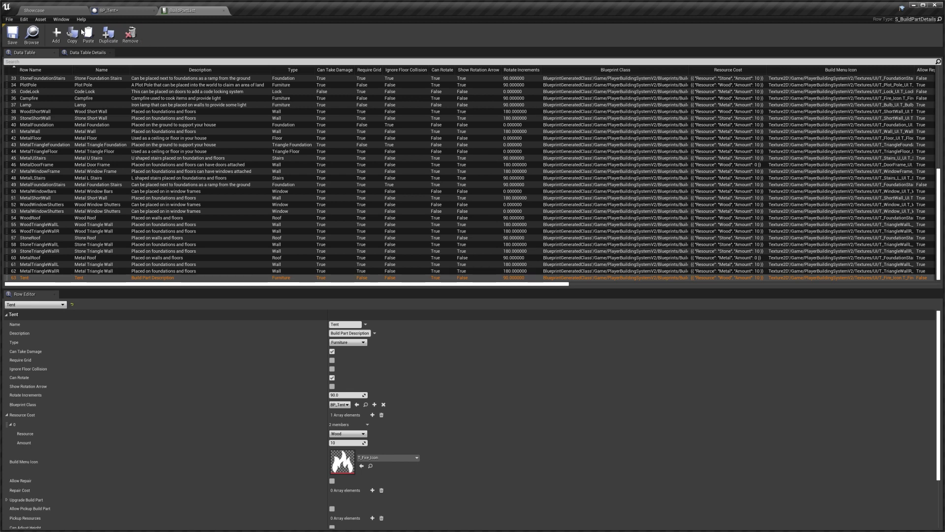
# - Return to the Showcase level and go up to the Blueprints folder in the Content Browser
pyautogui.click(49, 10)
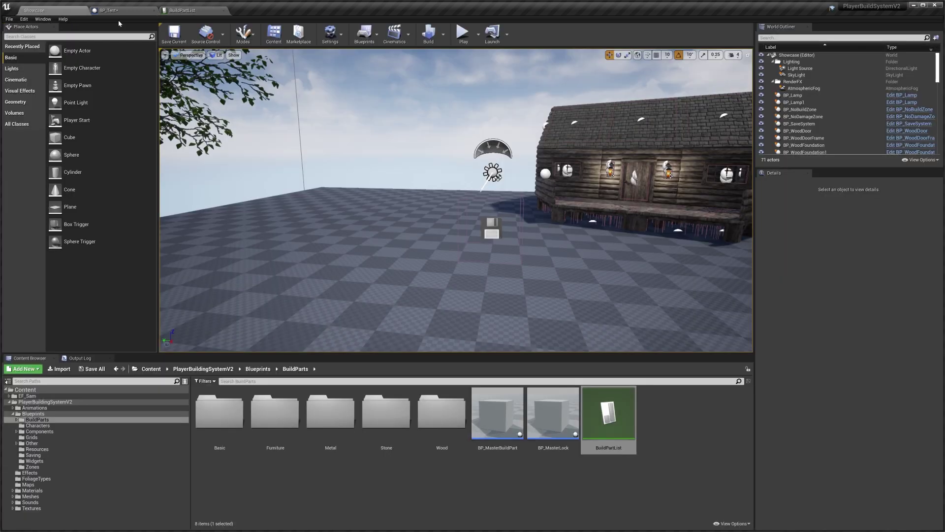
pyautogui.click(258, 369)
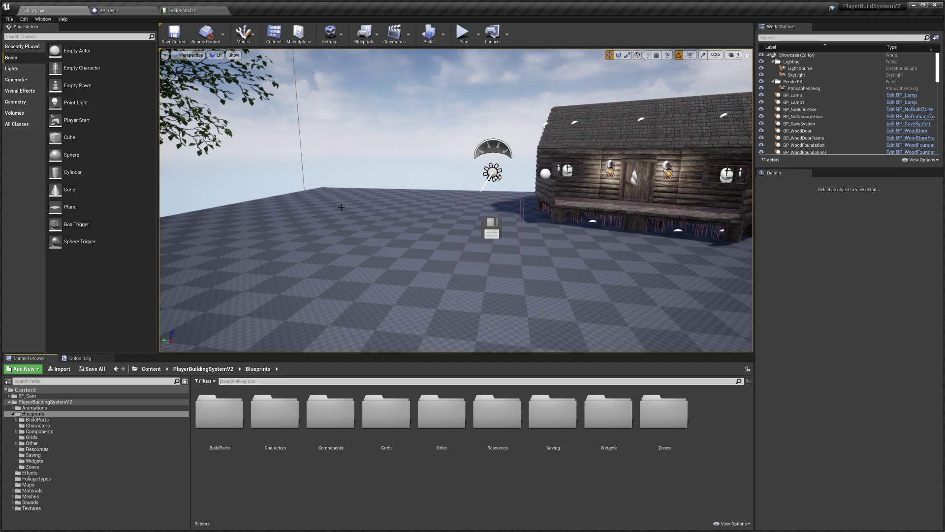
pyautogui.write('radial')
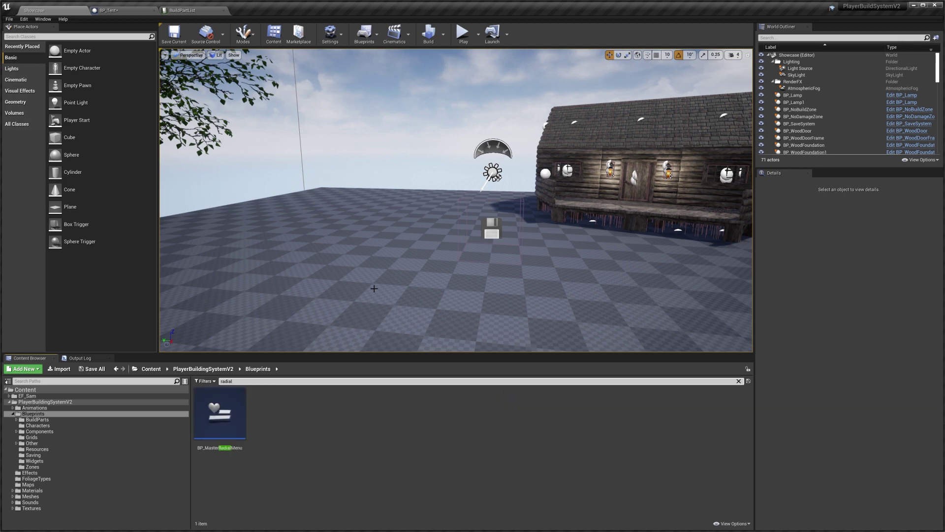
pyautogui.press('BackSpace')
pyautogui.press('BackSpace')
pyautogui.press('BackSpace')
pyautogui.press('BackSpace')
pyautogui.press('BackSpace')
pyautogui.press('BackSpace')
# - Search the Blueprints folder for "page" and open the BP_BuildingMenuPageOne widget
pyautogui.write('page')
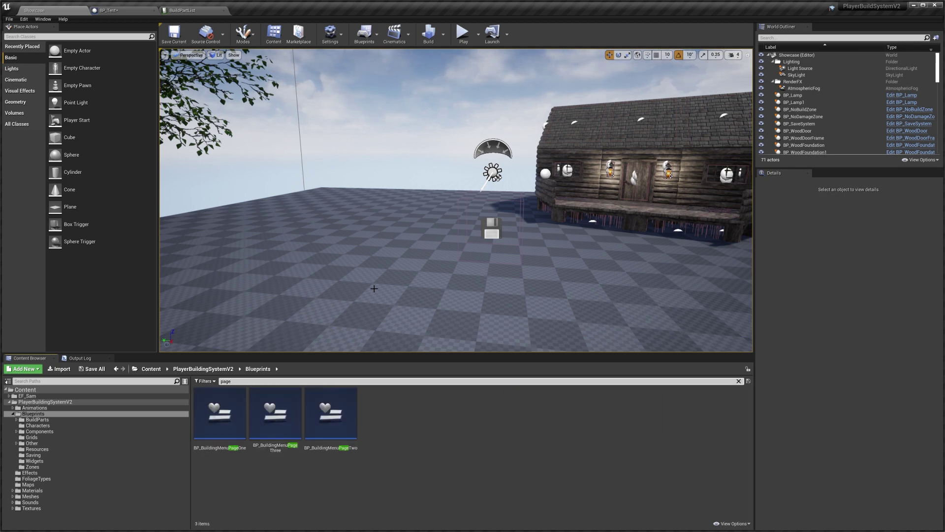
pyautogui.press('Down')
pyautogui.press('Return')
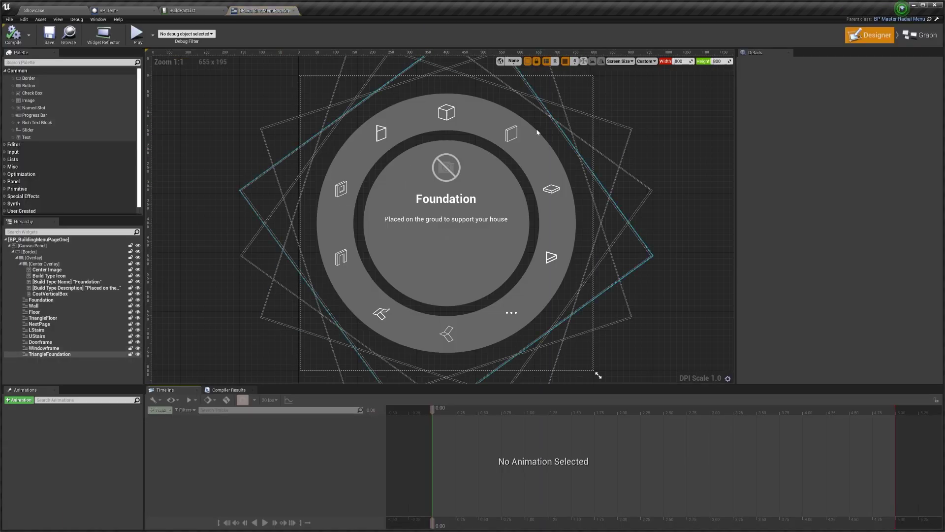
# - Set the Floor segment's Build Part row name to Tent and compile the building menu widget
pyautogui.click(65, 312)
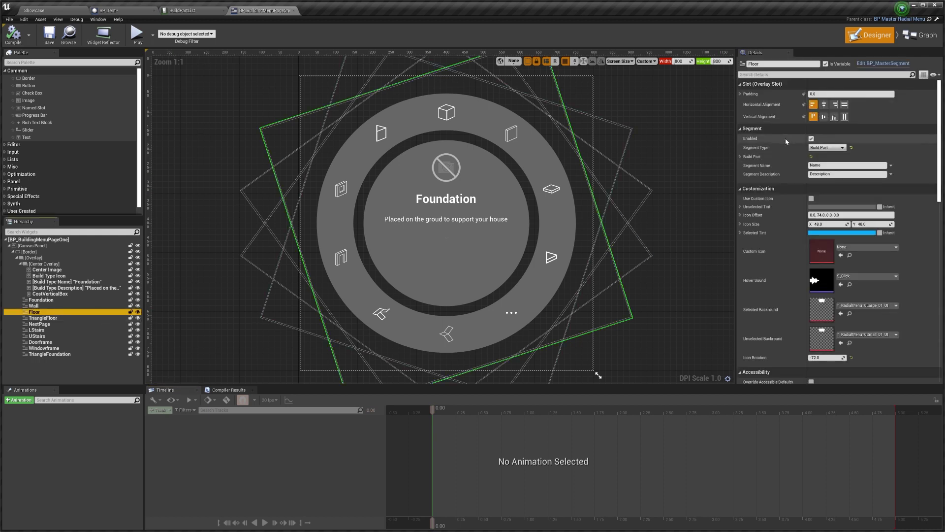
pyautogui.doubleClick(766, 157)
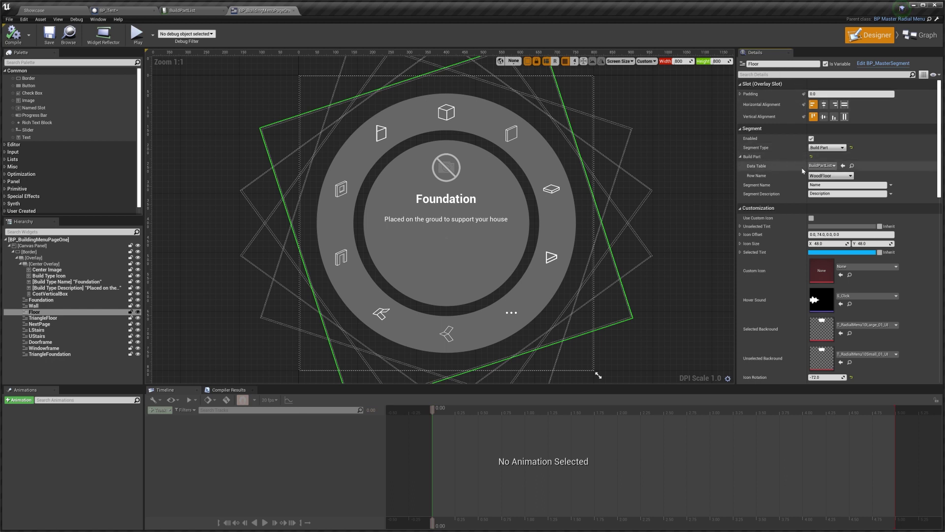
pyautogui.click(831, 175)
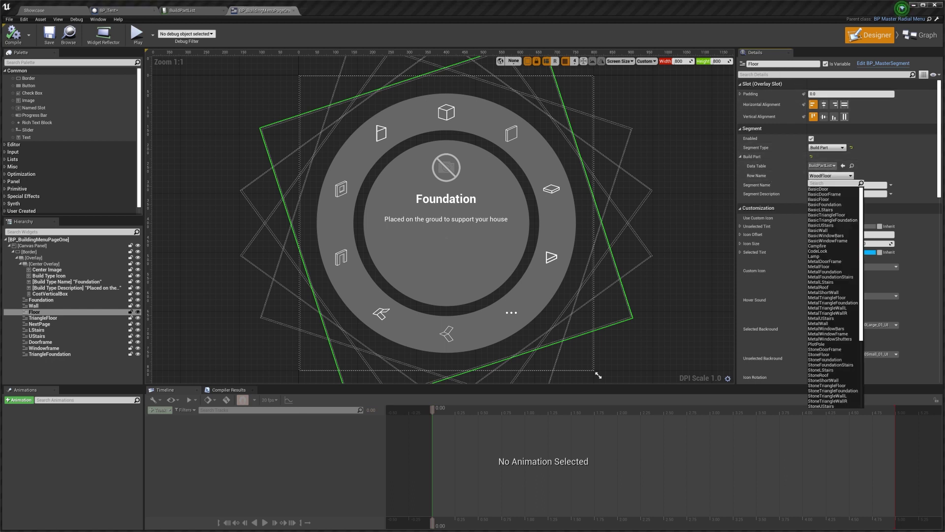
pyautogui.write('tent')
pyautogui.press('Return')
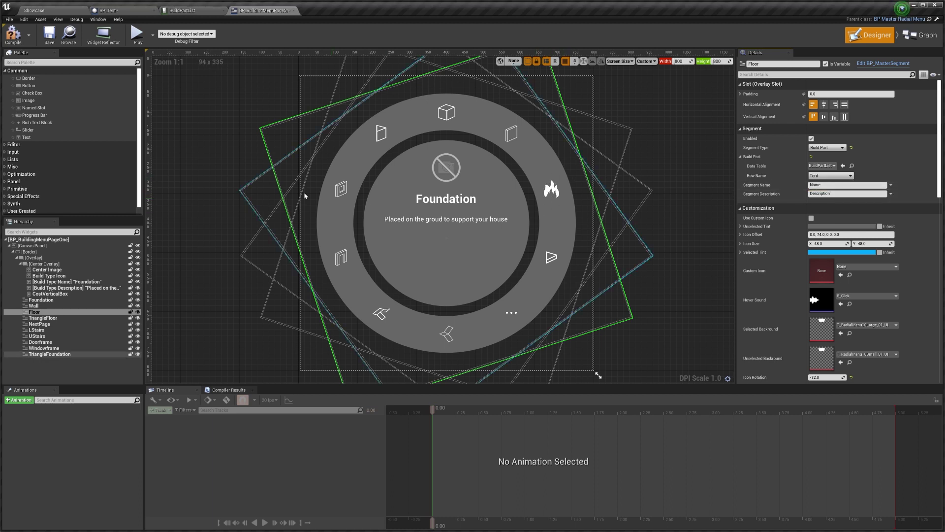
pyautogui.click(12, 35)
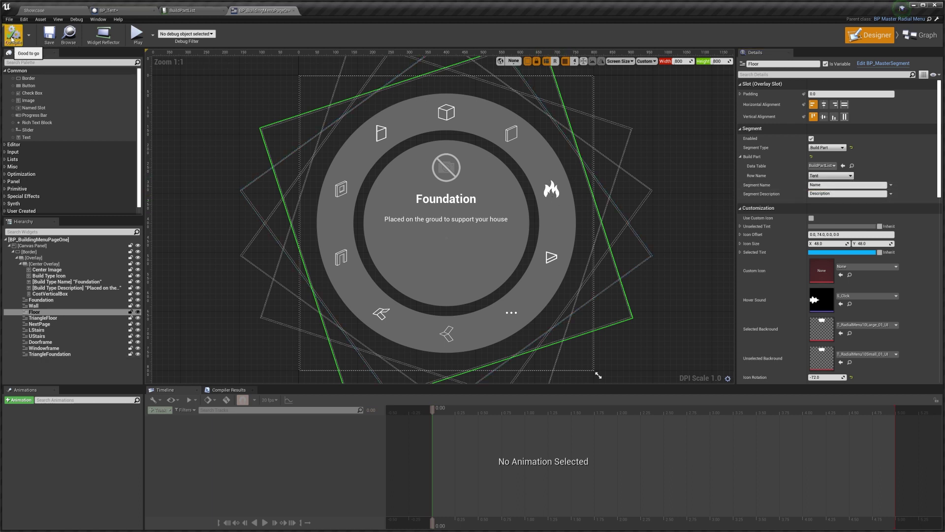
# - In BP_Tent's class defaults, set the Build Part row name to Tent
pyautogui.click(112, 10)
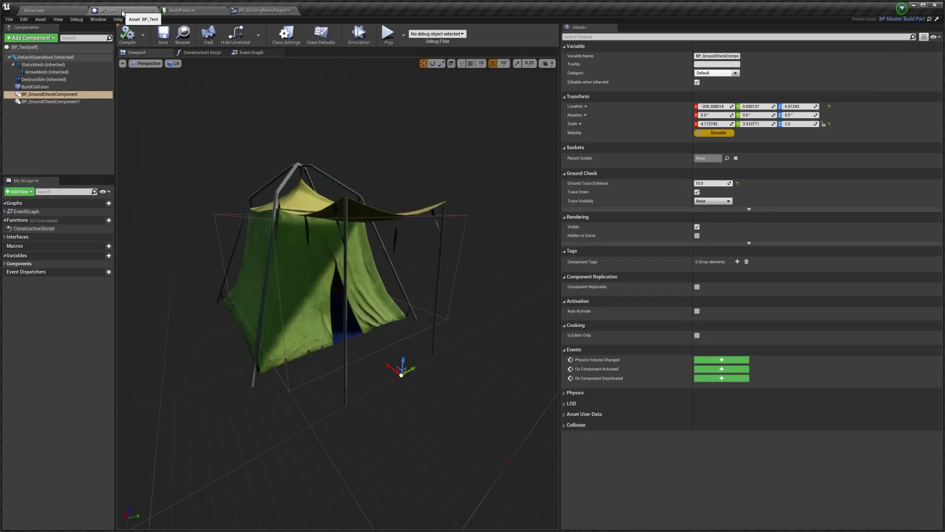
pyautogui.click(321, 34)
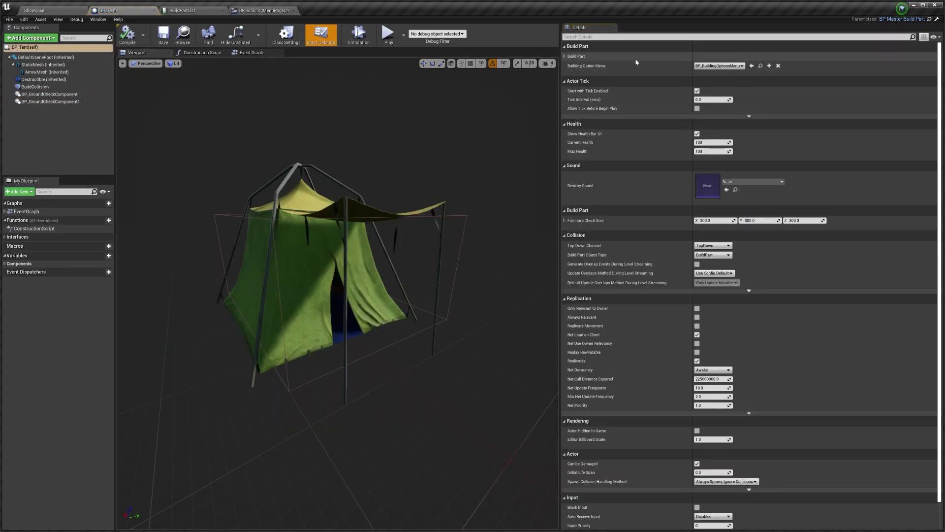
pyautogui.click(579, 55)
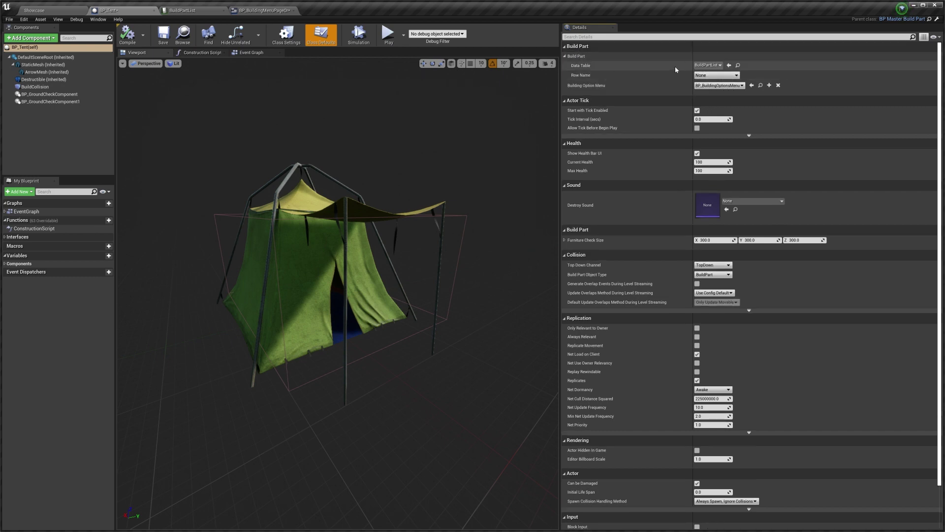
pyautogui.click(717, 74)
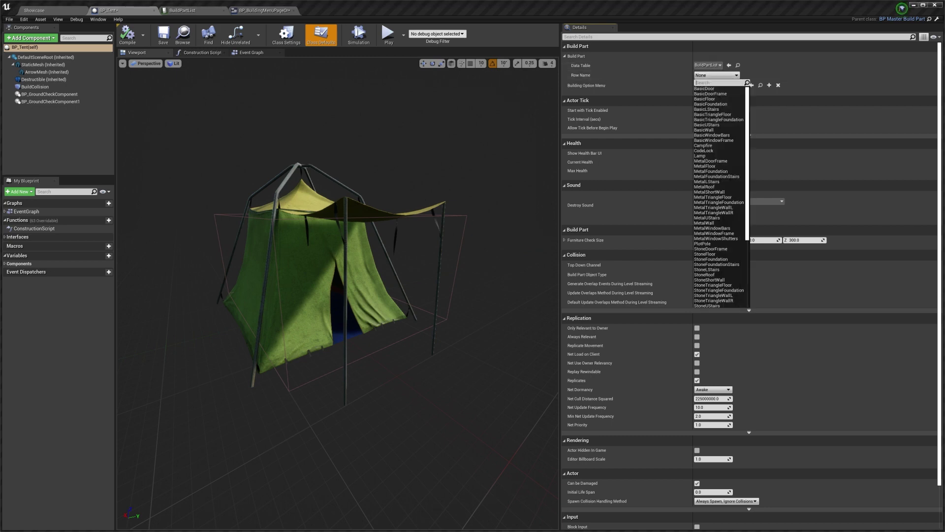
pyautogui.write('t')
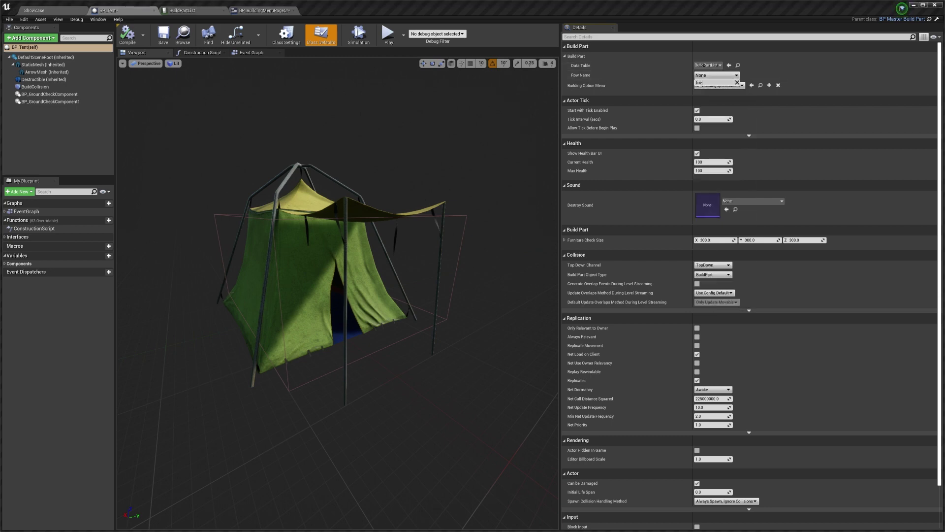
pyautogui.write('ent')
pyautogui.click(727, 88)
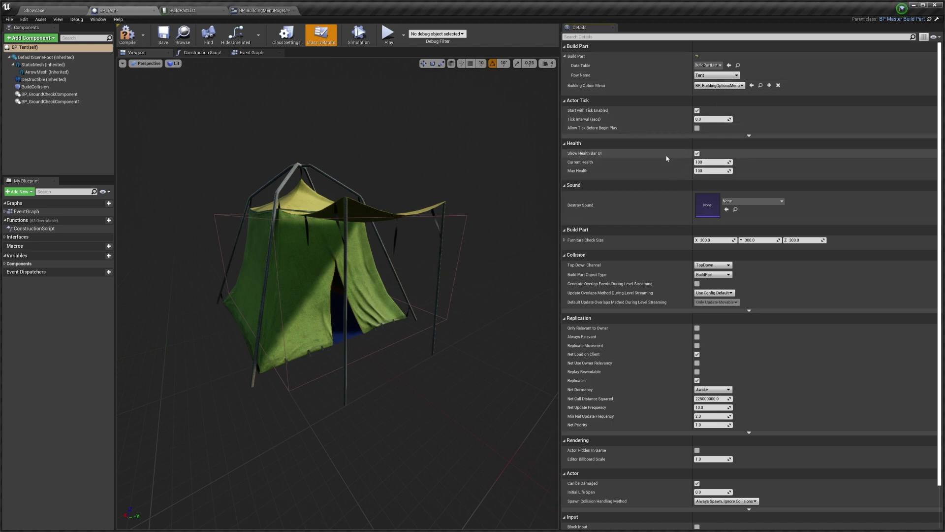
# - Set both Current Health and Max Health of BP_Tent to 200
pyautogui.click(707, 162)
pyautogui.click(712, 170)
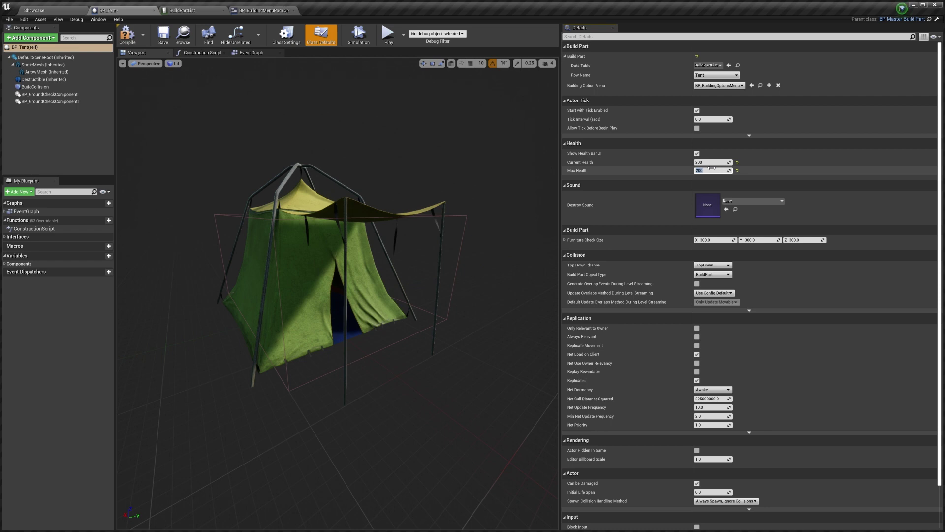
pyautogui.click(607, 156)
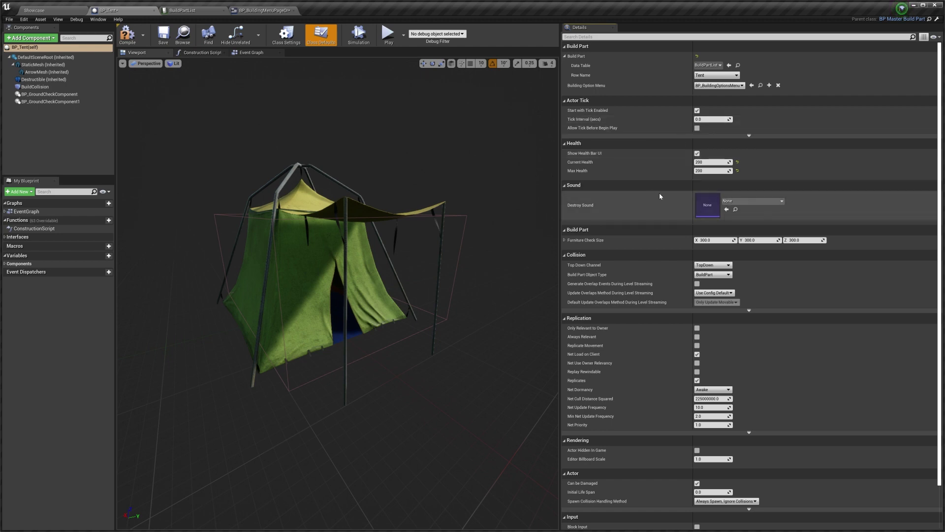
# - Check the Destructible component's mesh setting and the destructible mesh option offered for the Tent_a asset in the Content folder
pyautogui.click(48, 80)
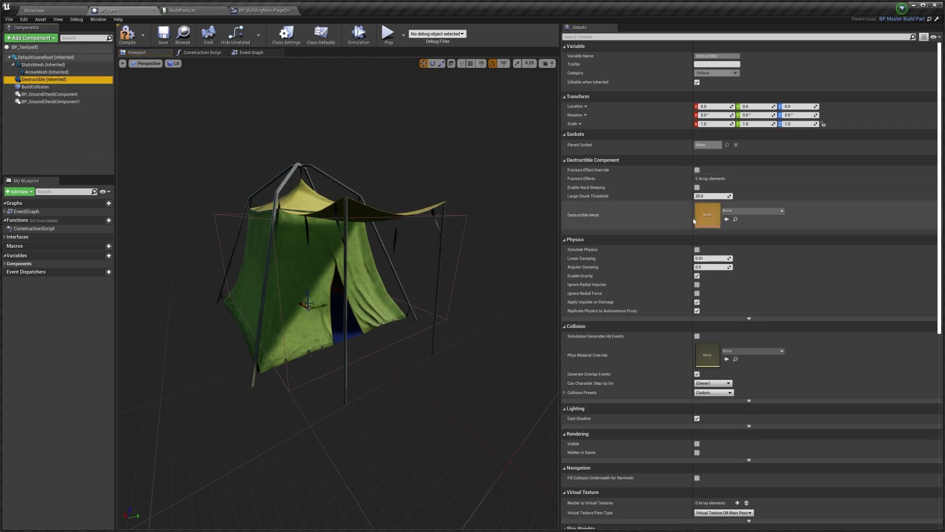
pyautogui.click(49, 12)
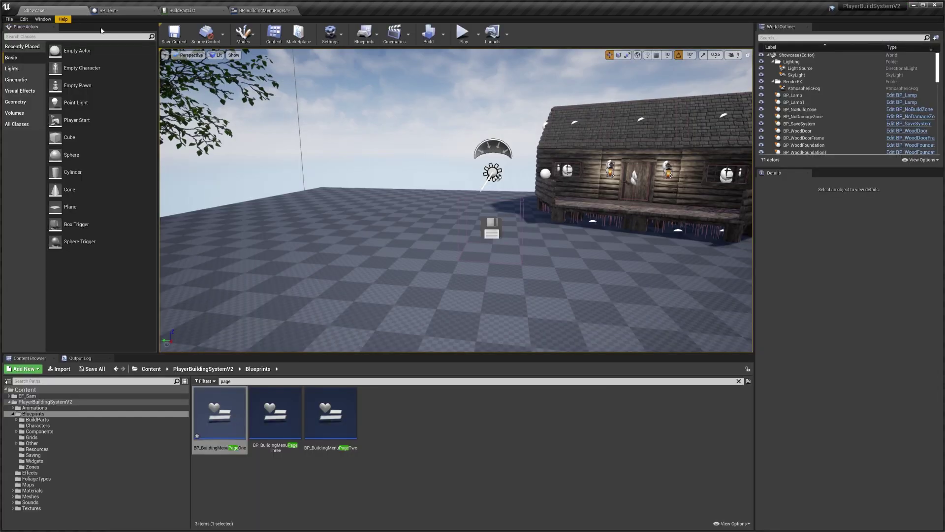
pyautogui.click(739, 381)
pyautogui.click(203, 368)
pyautogui.click(151, 369)
pyautogui.rightClick(319, 415)
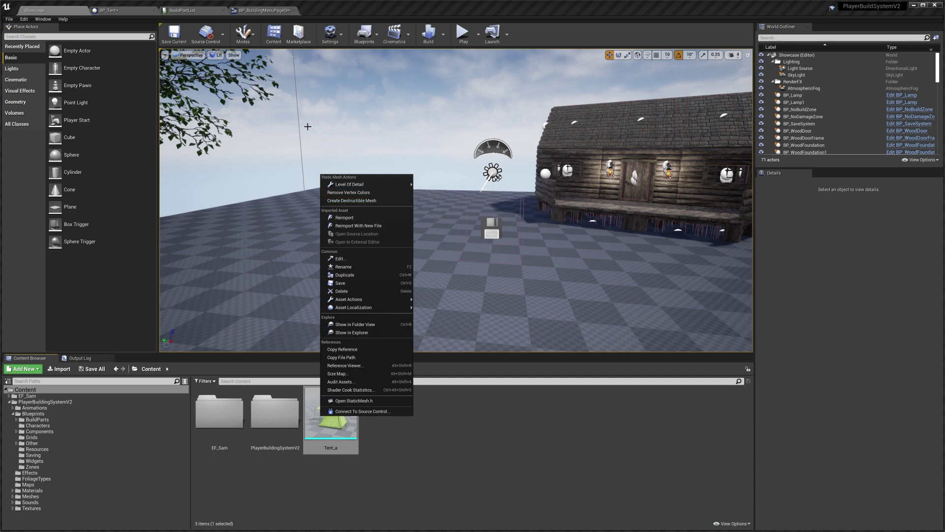
# - Return to BP_Tent, reselect the Destructible component, and compile the blueprint
pyautogui.click(251, 14)
pyautogui.click(112, 11)
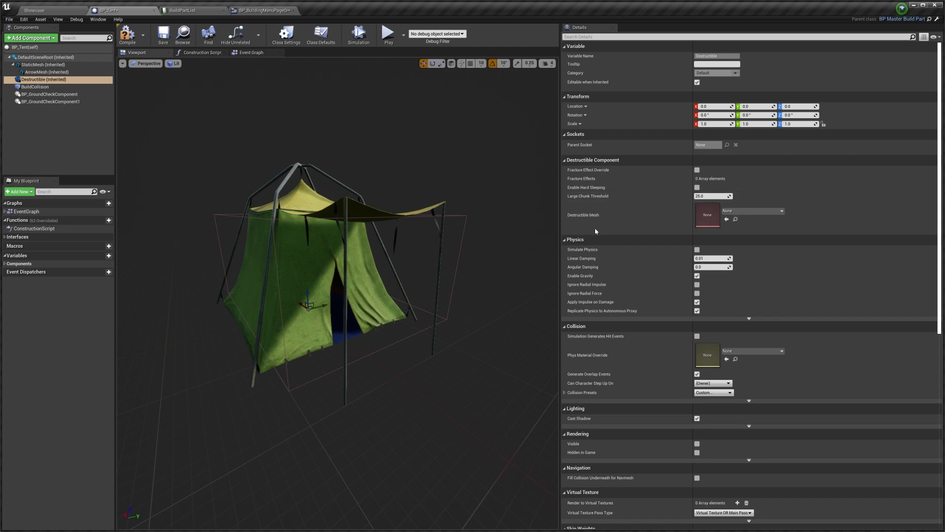
pyautogui.click(48, 80)
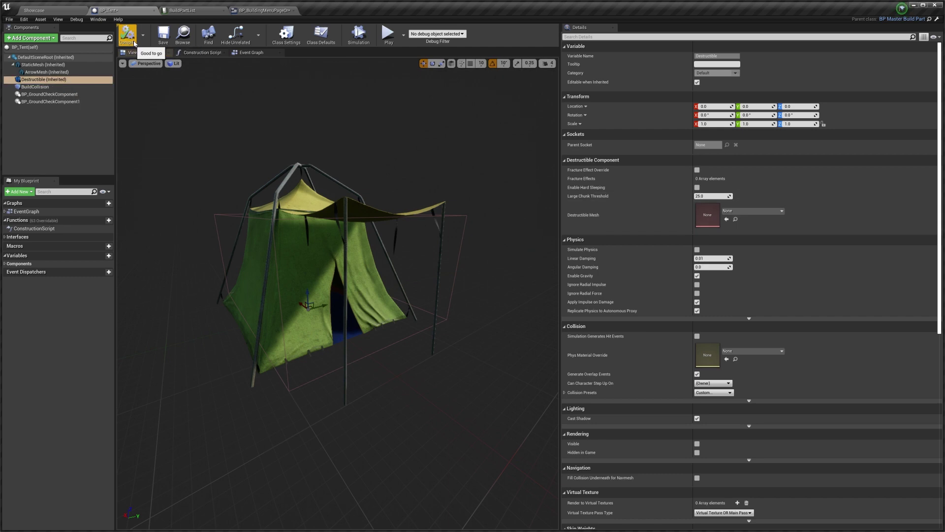
# - Play the Showcase level from the default player start and choose the tent segment in the radial building menu
pyautogui.click(32, 10)
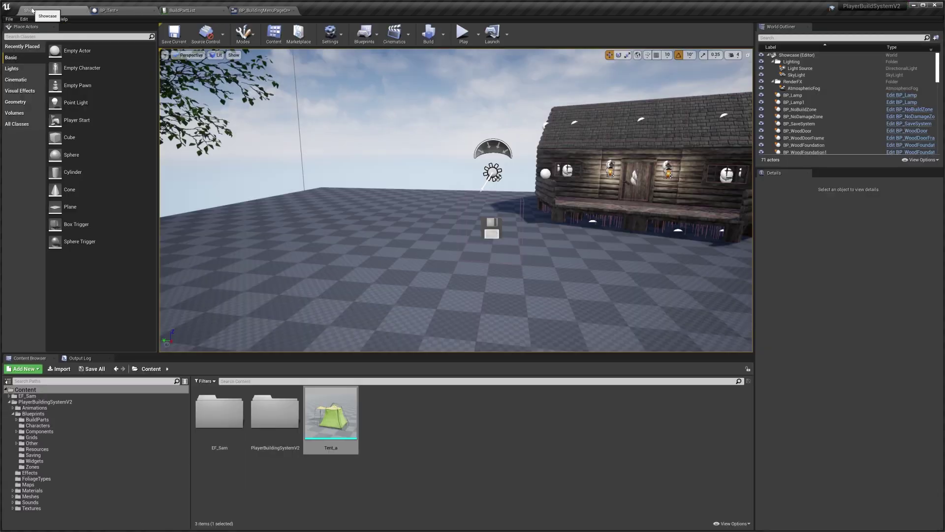
pyautogui.click(480, 35)
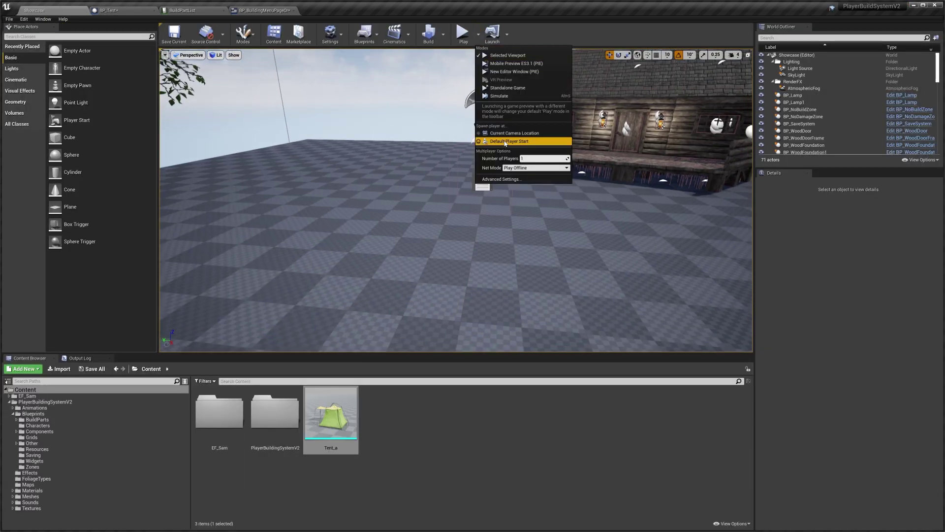
pyautogui.click(467, 28)
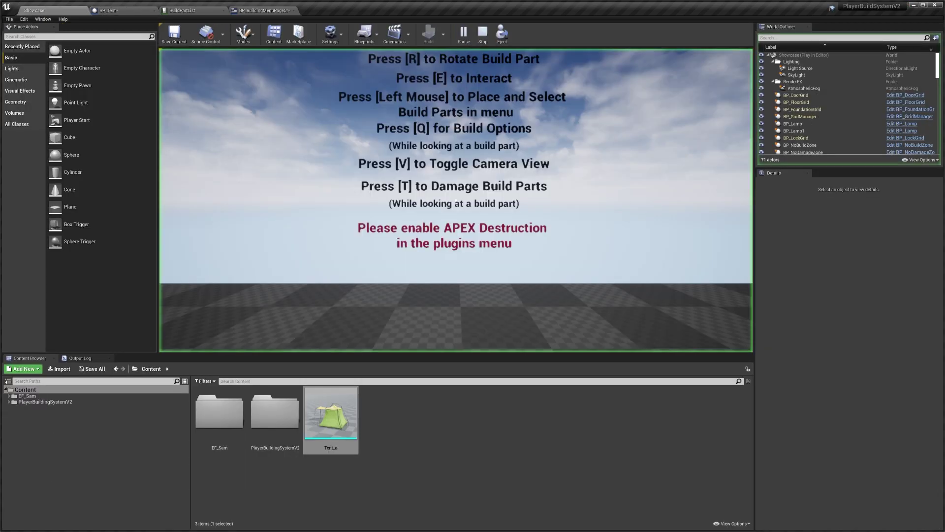
pyautogui.press('q')
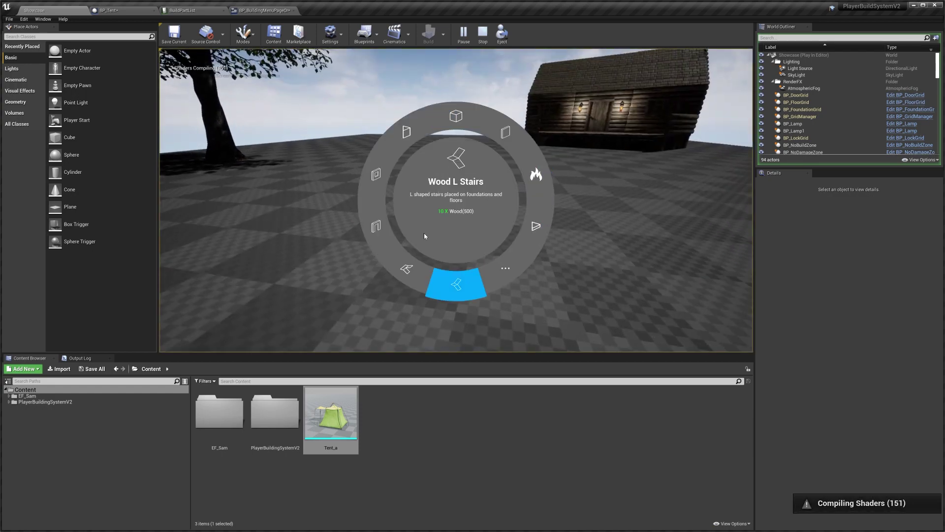
pyautogui.click(522, 188)
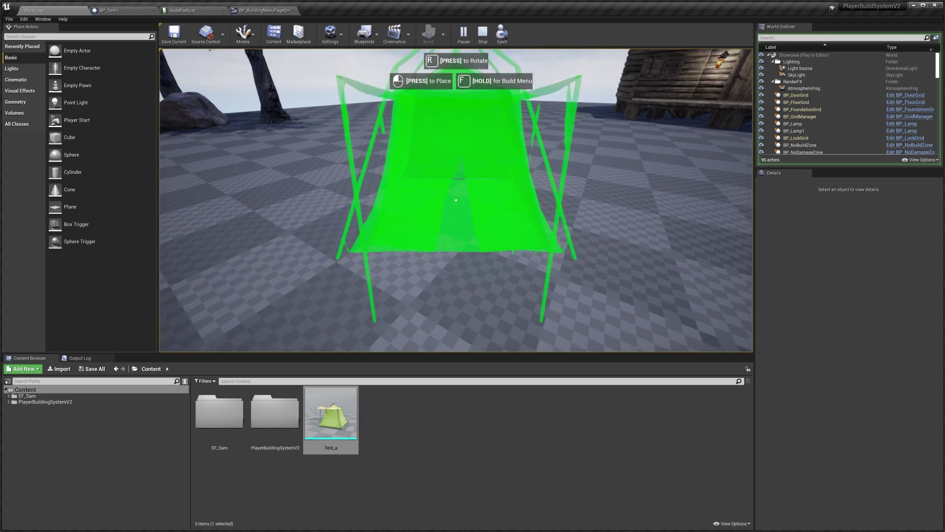
# - Walk with the tent preview towards the tree and place a tent on the ground there
pyautogui.press('w')
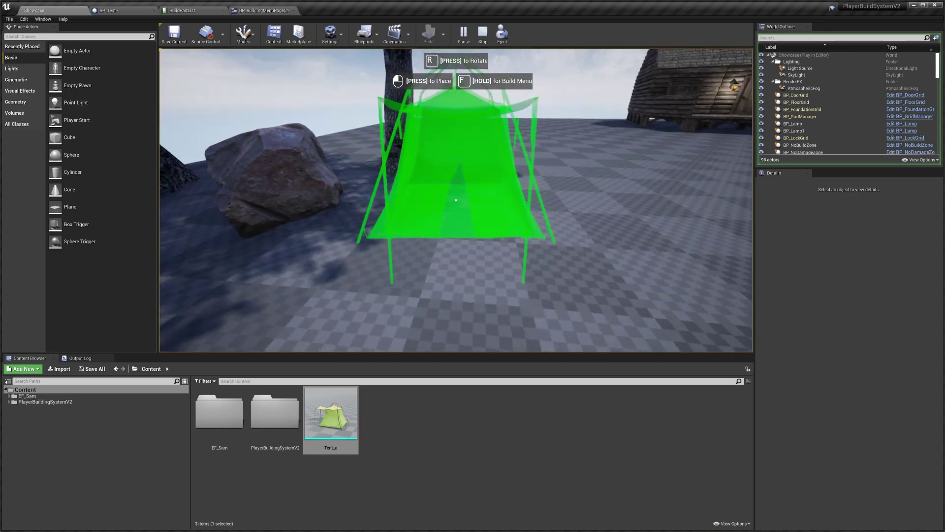
pyautogui.press('w')
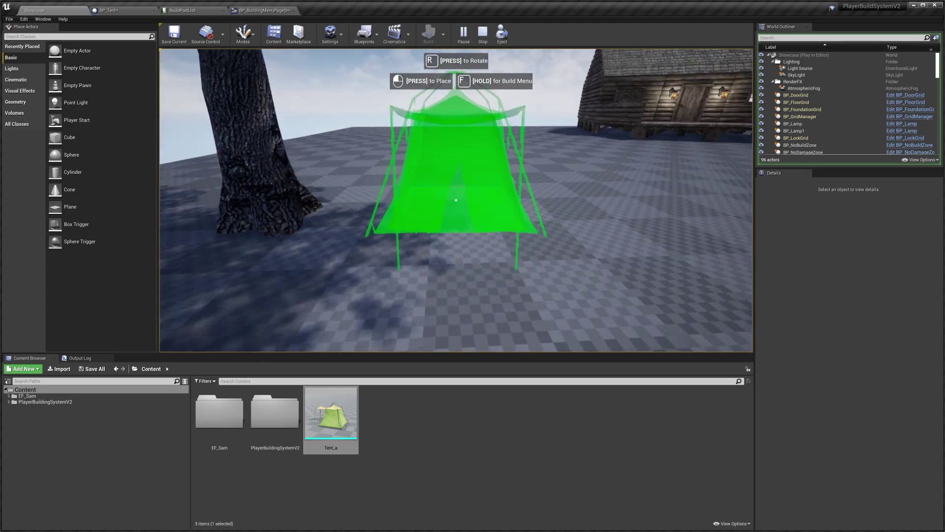
pyautogui.click(456, 200)
# - Move the tent preview around and over the placed tent to test the overlap check, and stop the play session
pyautogui.press('d')
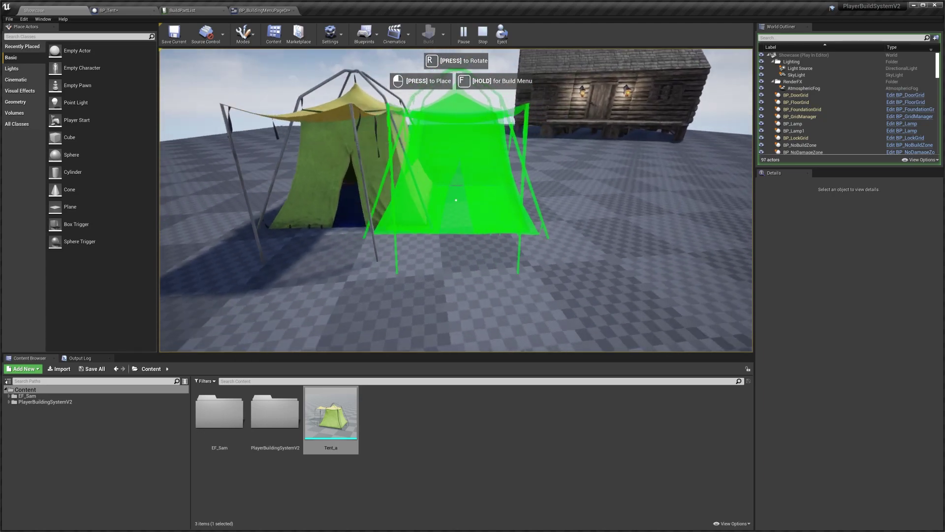
pyautogui.press('d')
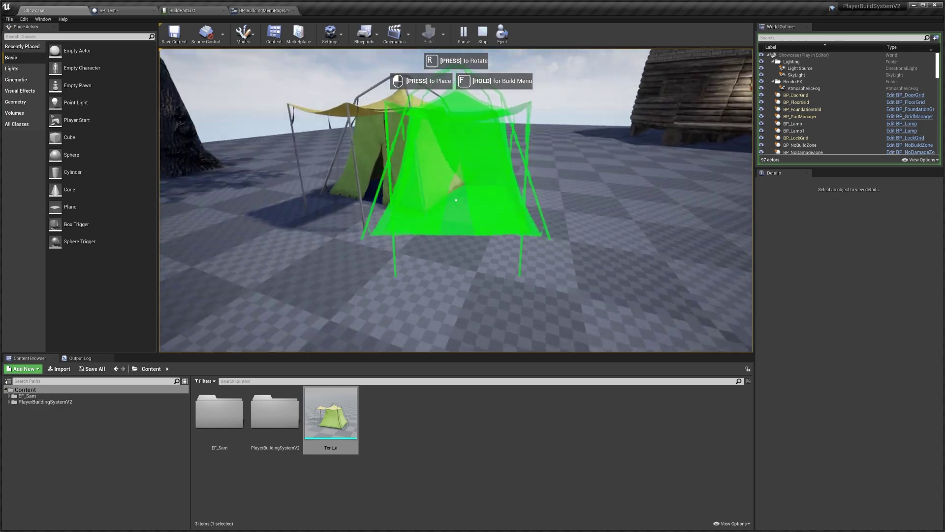
pyautogui.press('d')
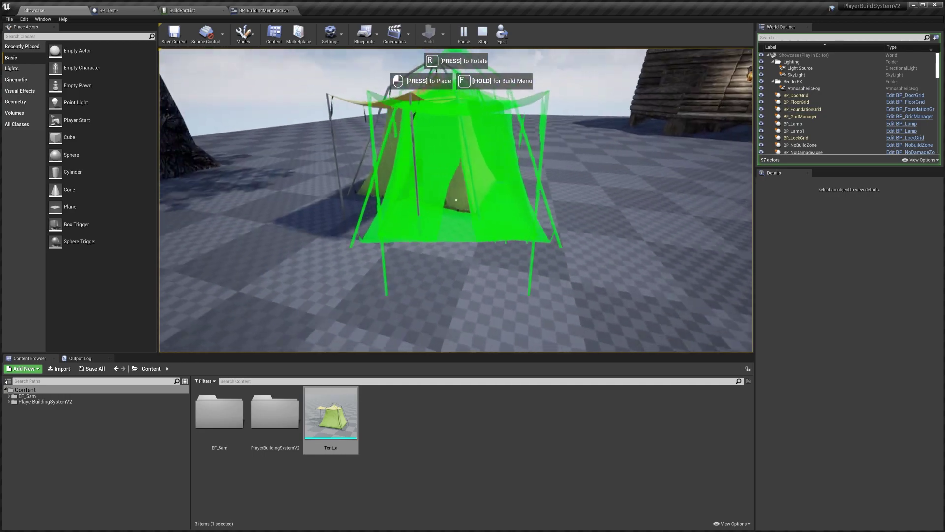
pyautogui.press('d')
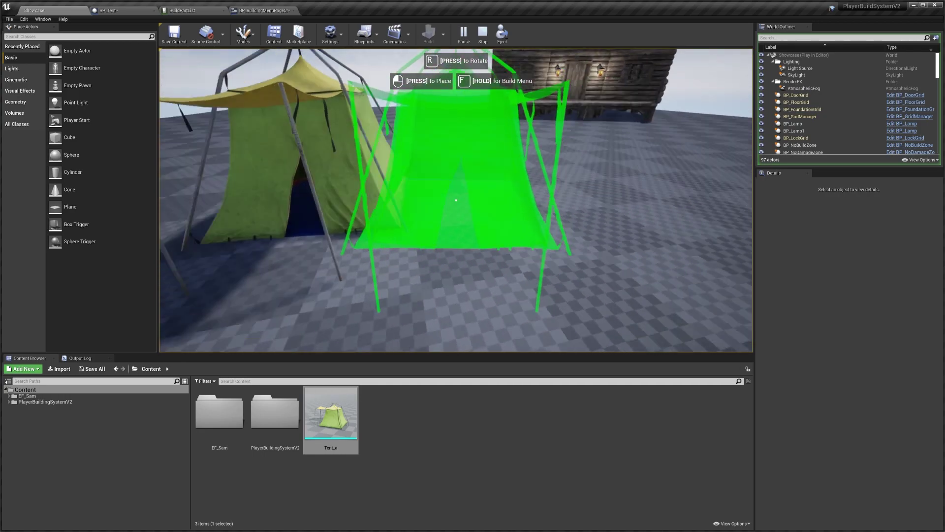
pyautogui.press('a')
pyautogui.press('d')
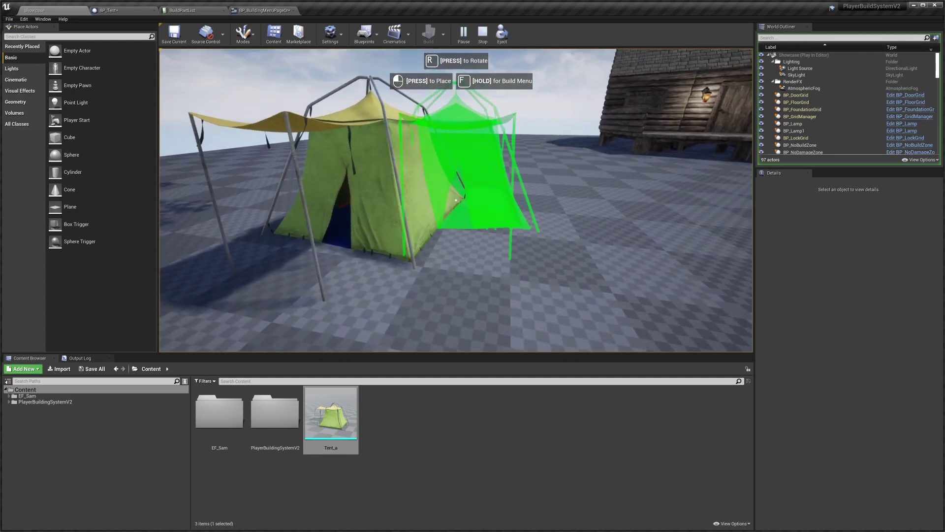
pyautogui.press('Escape')
# - Open the Tent_a static mesh and turn on its simple collision display
pyautogui.doubleClick(331, 414)
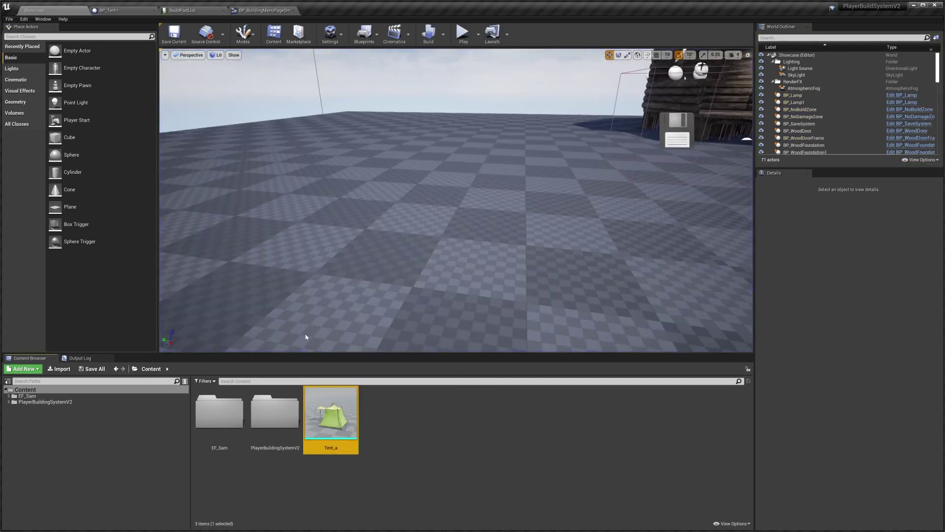
pyautogui.moveTo(397, 159); pyautogui.dragTo(463, 158)
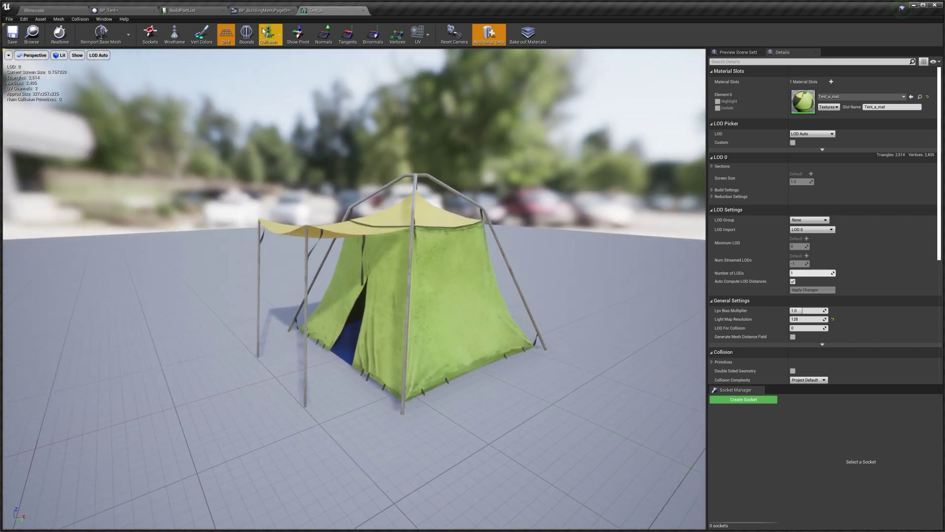
pyautogui.click(269, 56)
pyautogui.moveTo(327, 318); pyautogui.dragTo(348, 196)
pyautogui.scroll(-1, 347, 195)
# - Add a box simplified collision to the Tent_a mesh and inspect how it encloses the tent
pyautogui.click(79, 19)
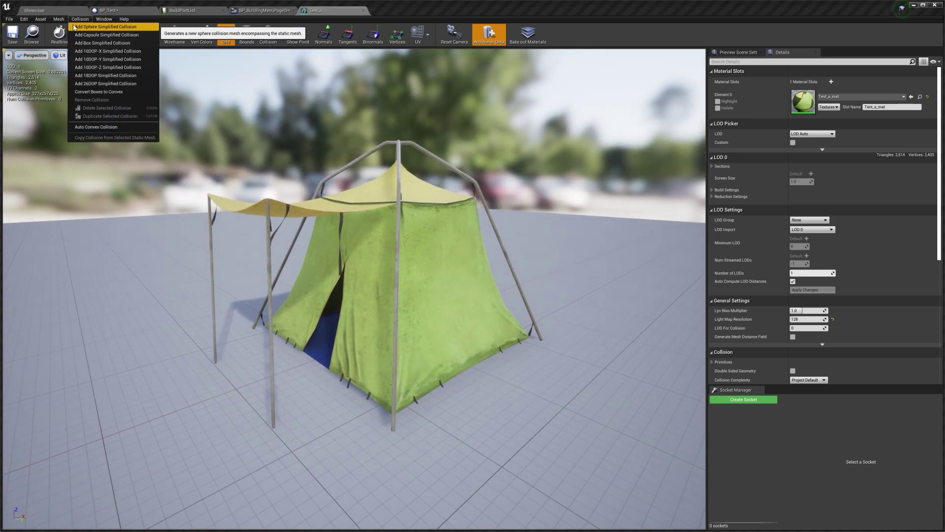
pyautogui.click(99, 27)
pyautogui.moveTo(238, 90); pyautogui.dragTo(244, 59)
pyautogui.moveTo(445, 139); pyautogui.dragTo(445, 168, button='right')
pyautogui.moveTo(493, 200); pyautogui.dragTo(425, 236)
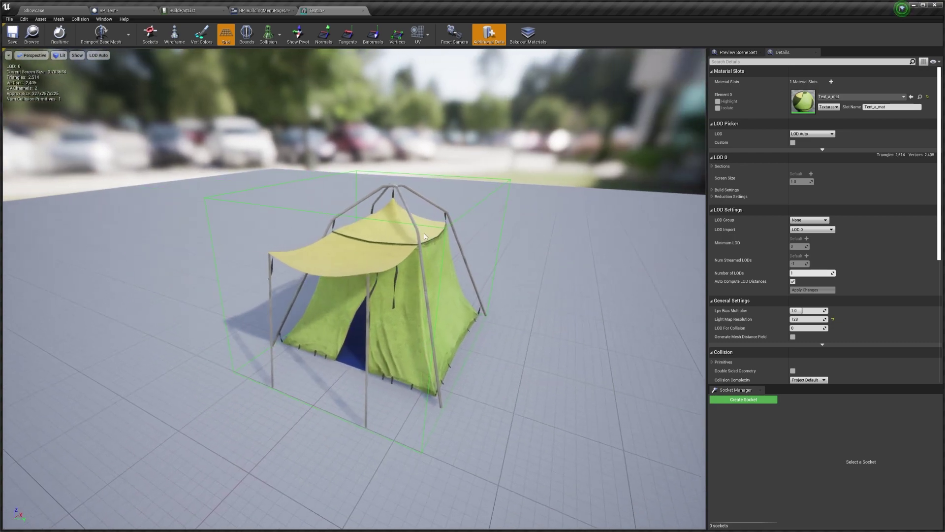
pyautogui.click(85, 21)
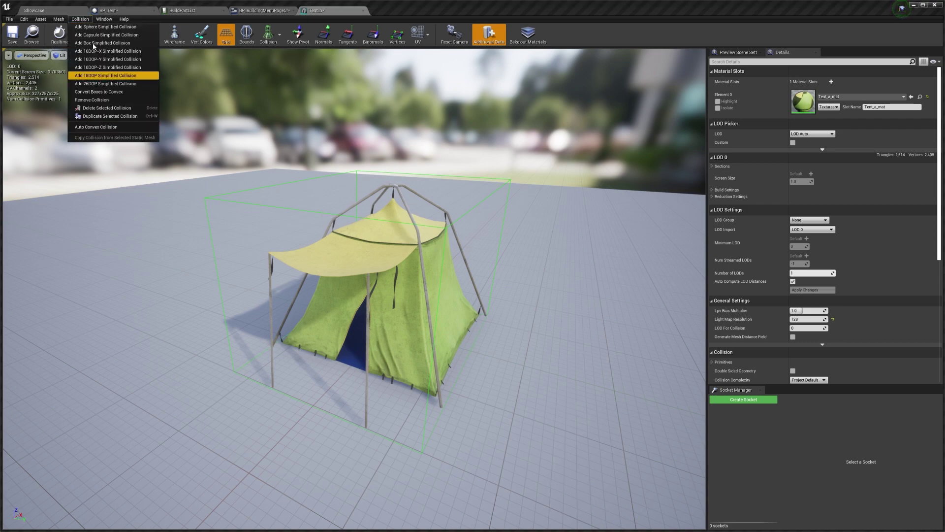
pyautogui.moveTo(473, 279); pyautogui.dragTo(472, 278, button='right')
pyautogui.press('w')
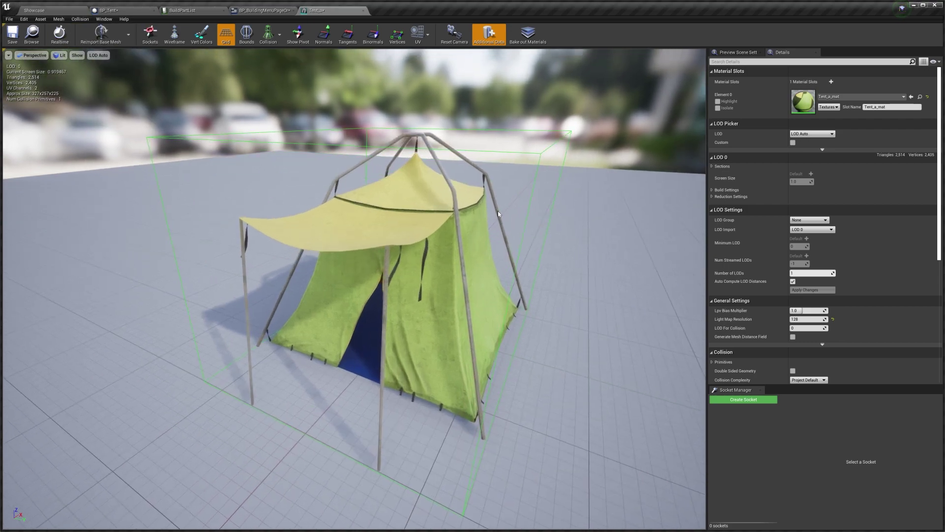
pyautogui.moveTo(418, 215); pyautogui.dragTo(379, 216)
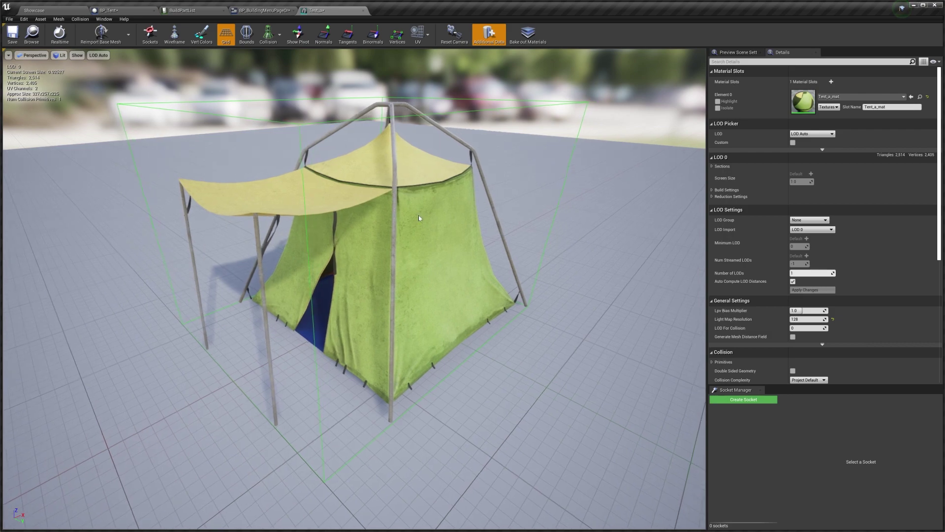
# - Play the Showcase level again, choose the tent in the building menu, and place one on the open floor
pyautogui.click(47, 10)
pyautogui.click(464, 35)
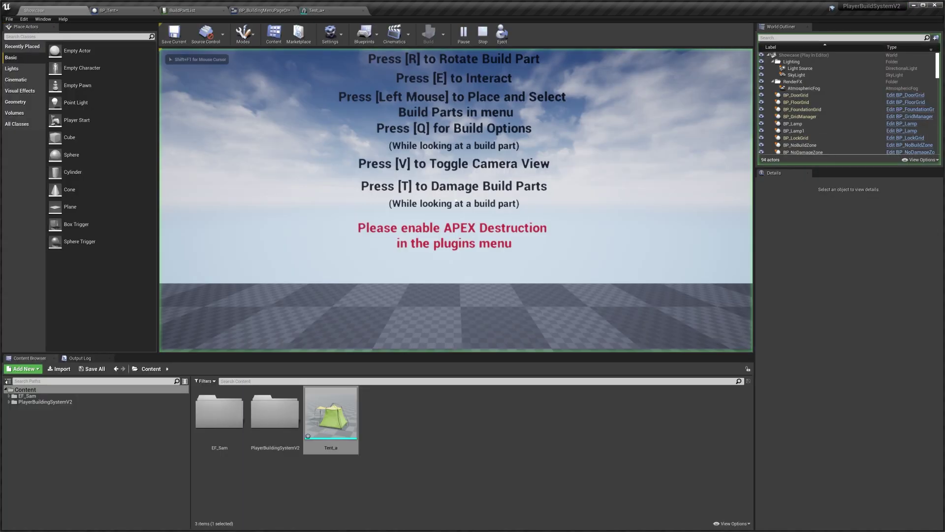
pyautogui.press('q')
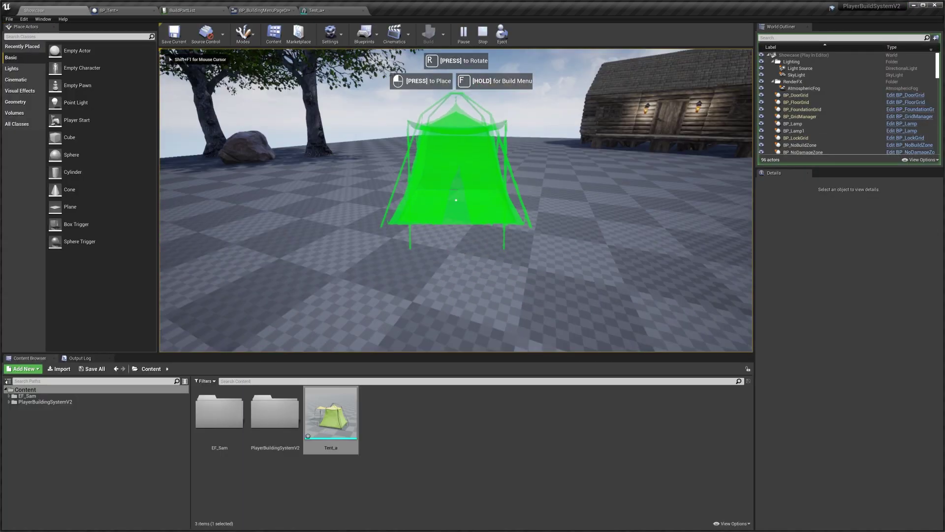
pyautogui.click(456, 200)
# - Test the tent preview against the placed tent's collision, and rotate the preview on free ground beside it
pyautogui.press('d')
pyautogui.press('w')
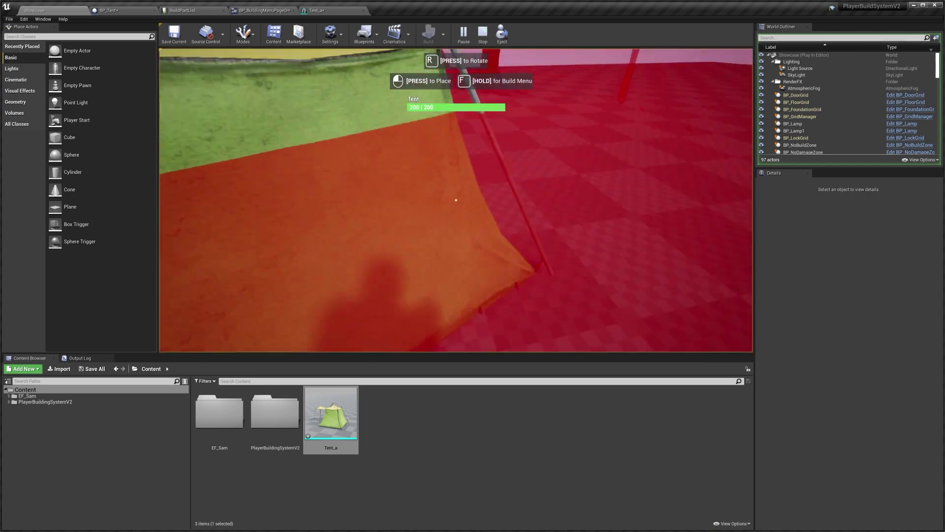
pyautogui.press('s')
pyautogui.press('w')
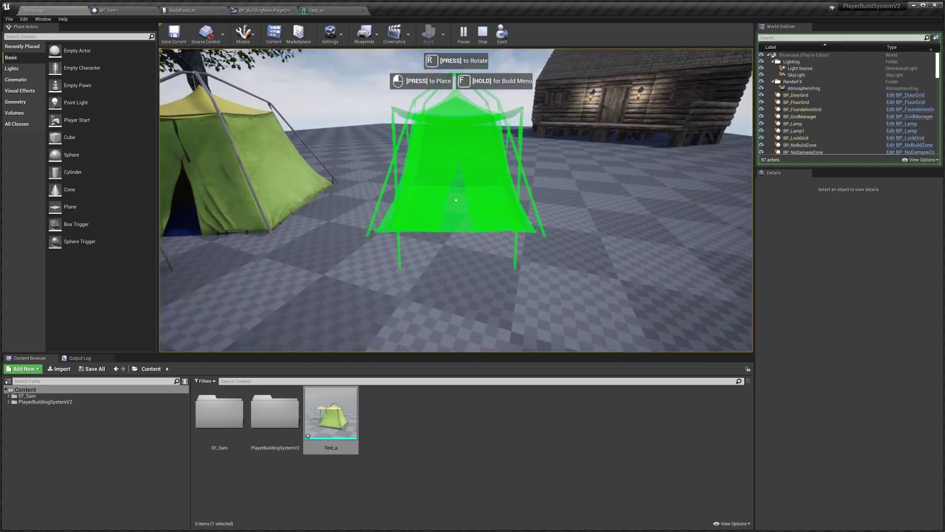
pyautogui.press('r')
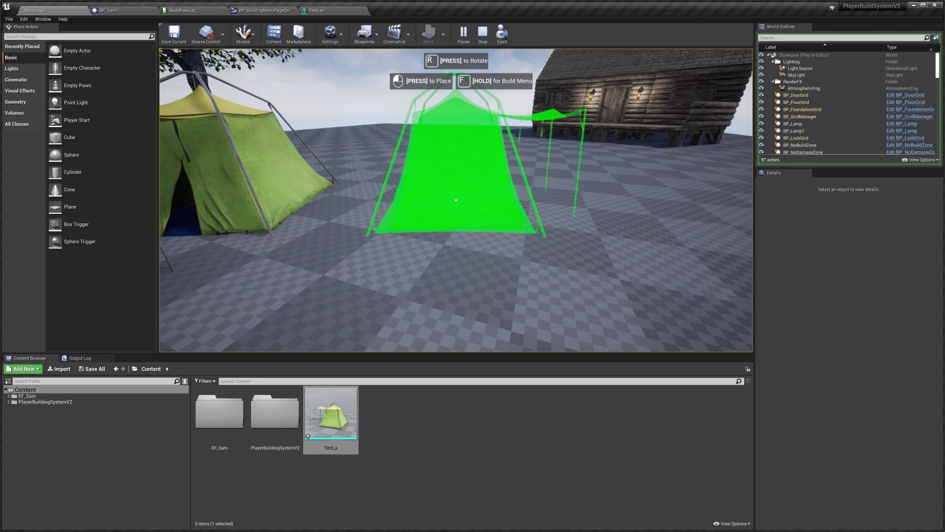
pyautogui.press('r')
# - Leave build placement and walk to the front of the placed tent to check its health bar
pyautogui.press('f')
pyautogui.press('w')
pyautogui.press('w')
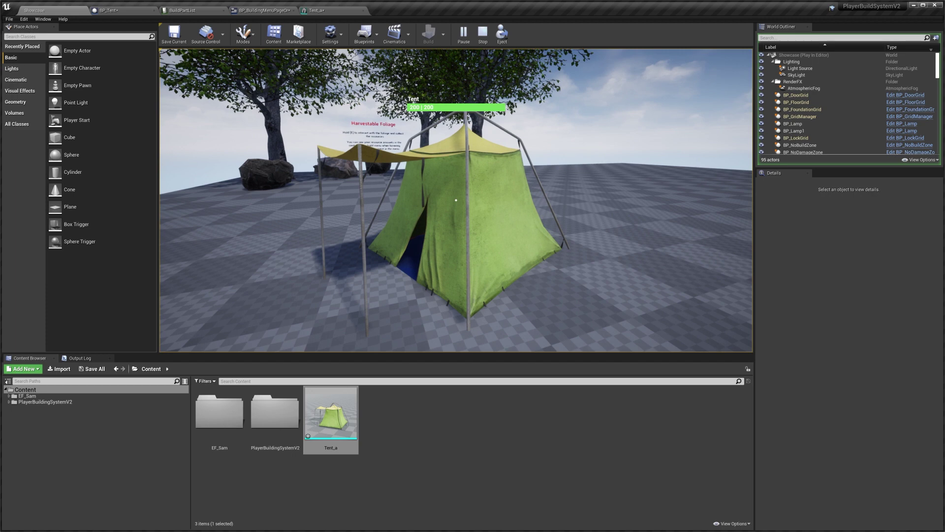